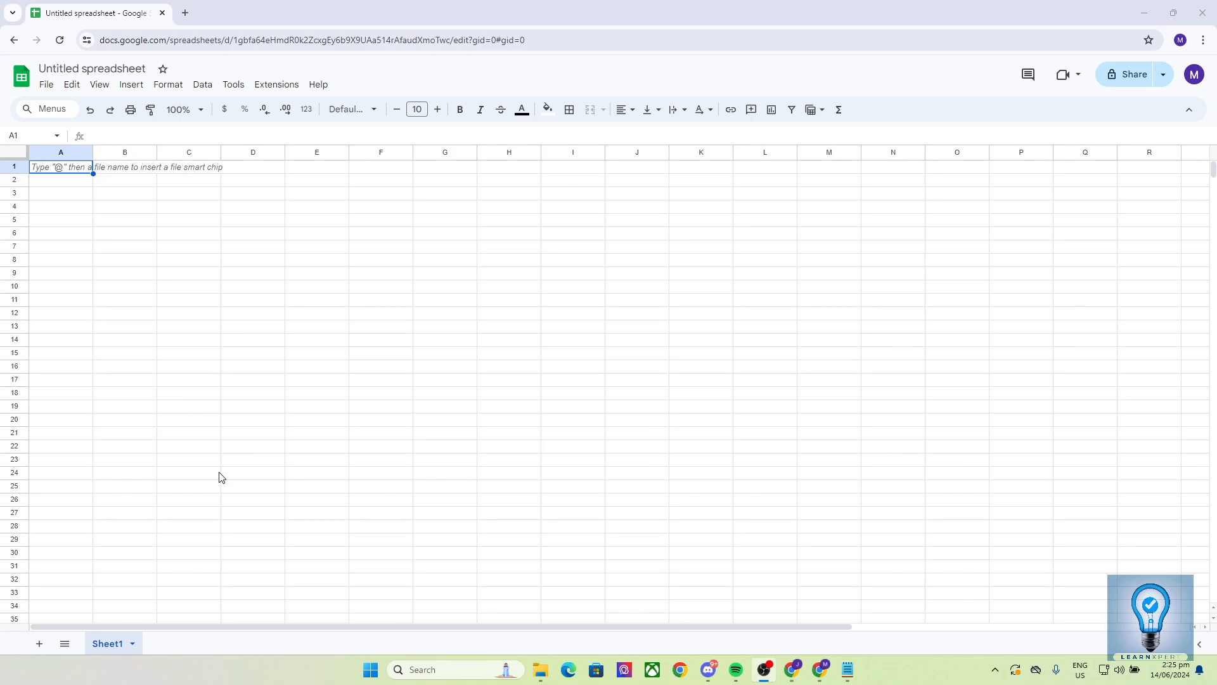
{"action": "left_click", "coordinate": [252, 304]}
{"action": "left_click", "coordinate": [189, 305]}
{"action": "left_click", "coordinate": [236, 316]}
{"action": "left_click", "coordinate": [307, 301]}
{"action": "left_click", "coordinate": [248, 289]}
{"action": "left_click", "coordinate": [208, 300]}
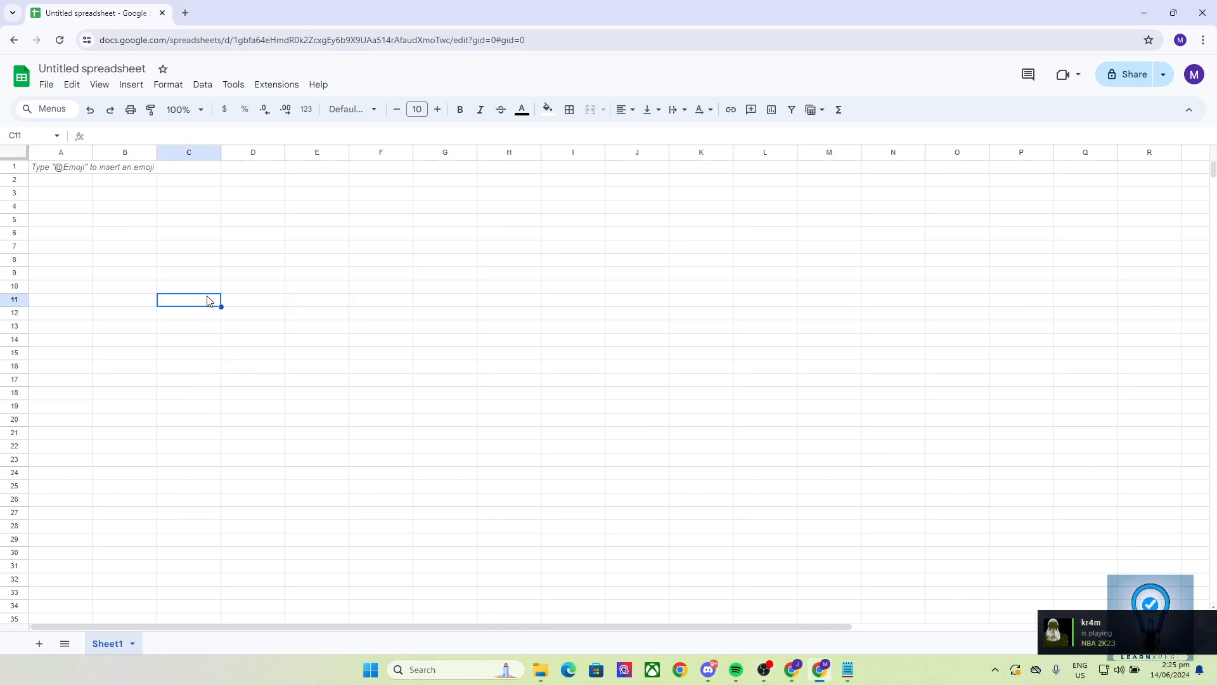
{"action": "left_click", "coordinate": [242, 315]}
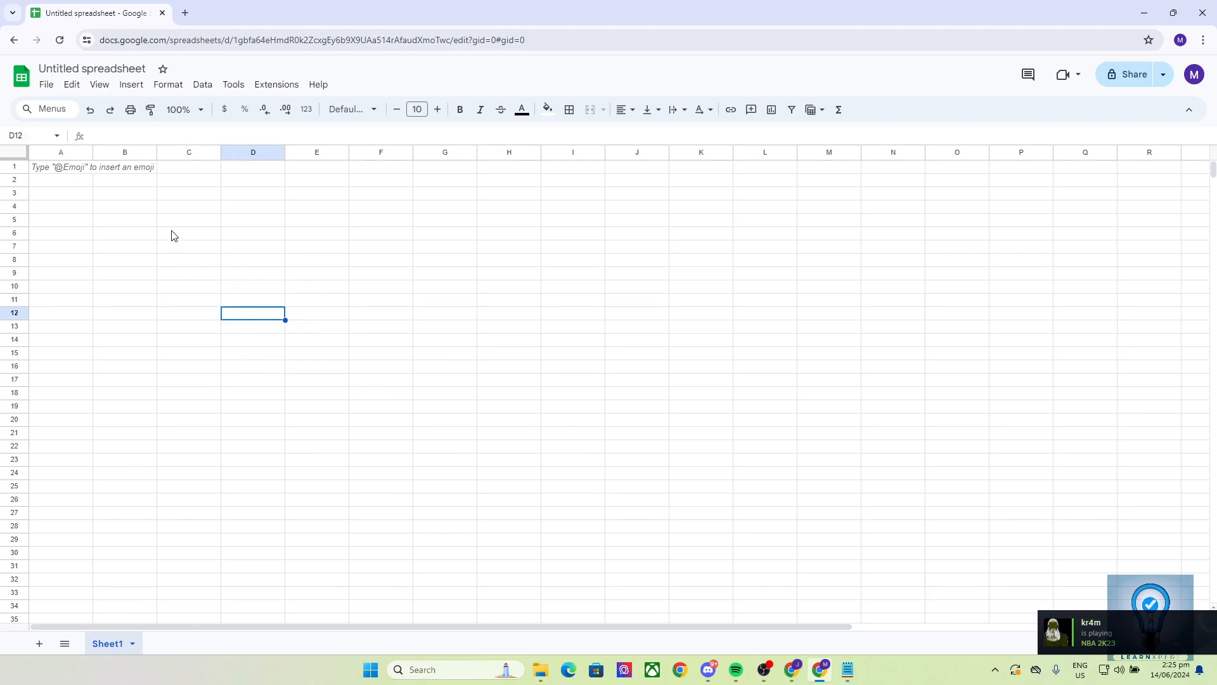
{"action": "left_click", "coordinate": [62, 166]}
{"action": "left_click", "coordinate": [63, 181]}
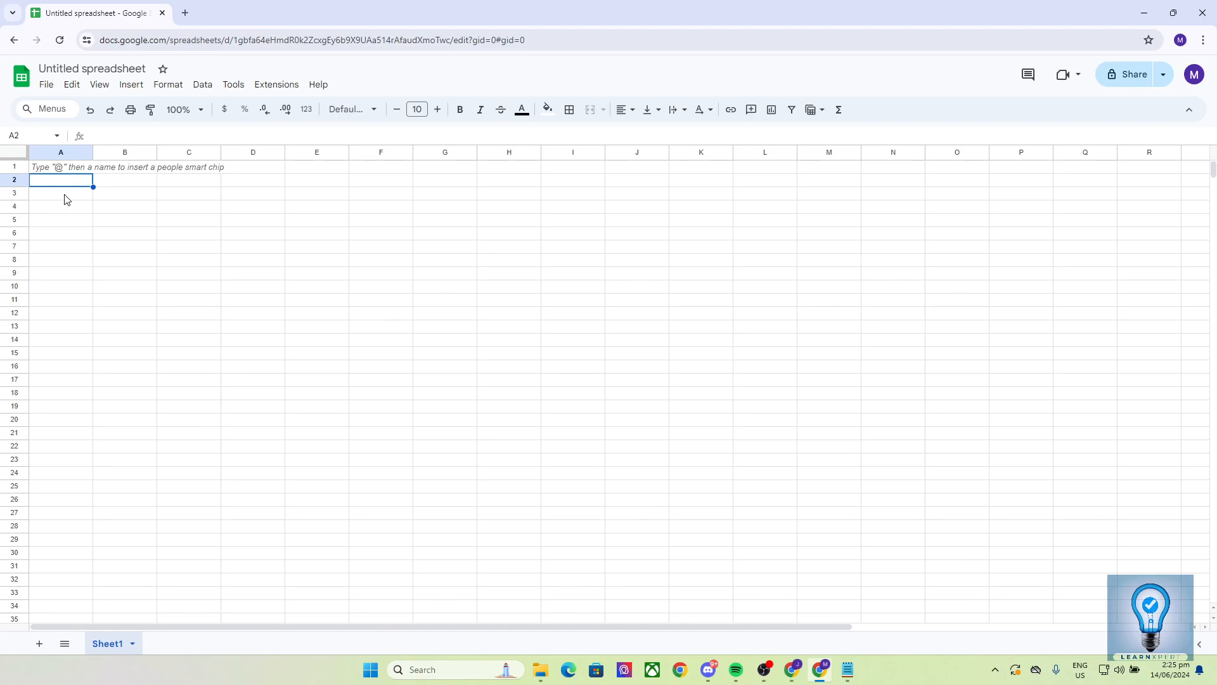
{"action": "left_click", "coordinate": [66, 193]}
{"action": "left_click", "coordinate": [66, 209]}
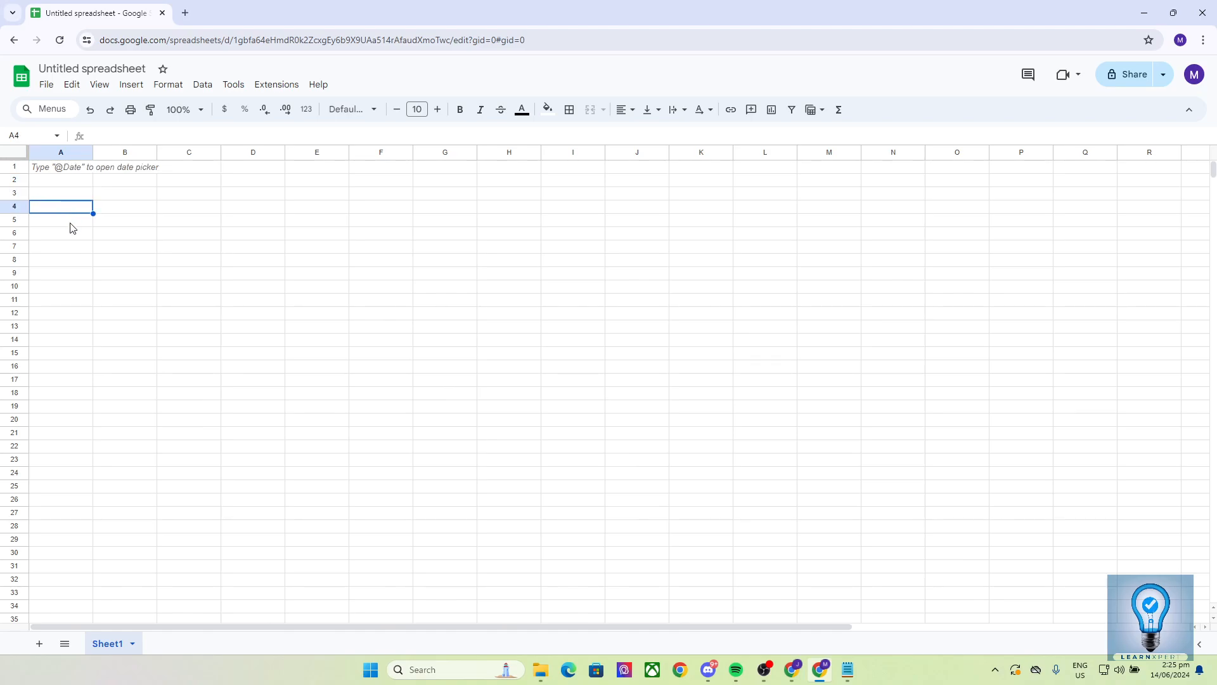
{"action": "left_click", "coordinate": [75, 174]}
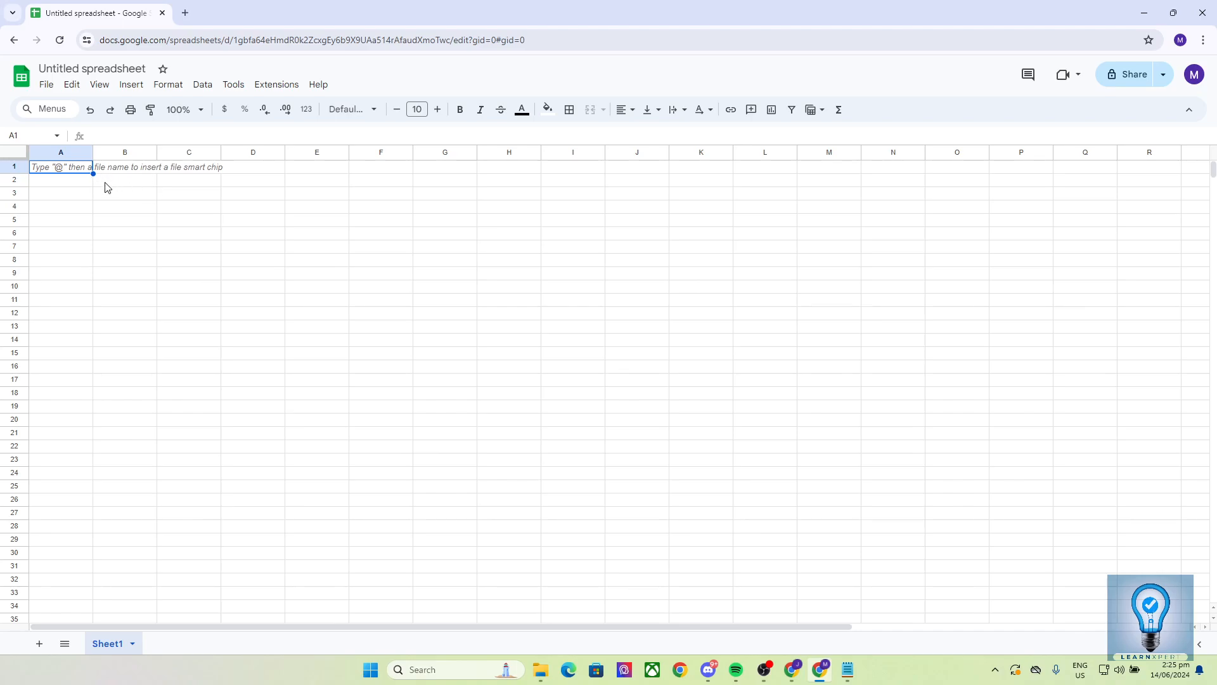
{"action": "key", "text": "Down"}
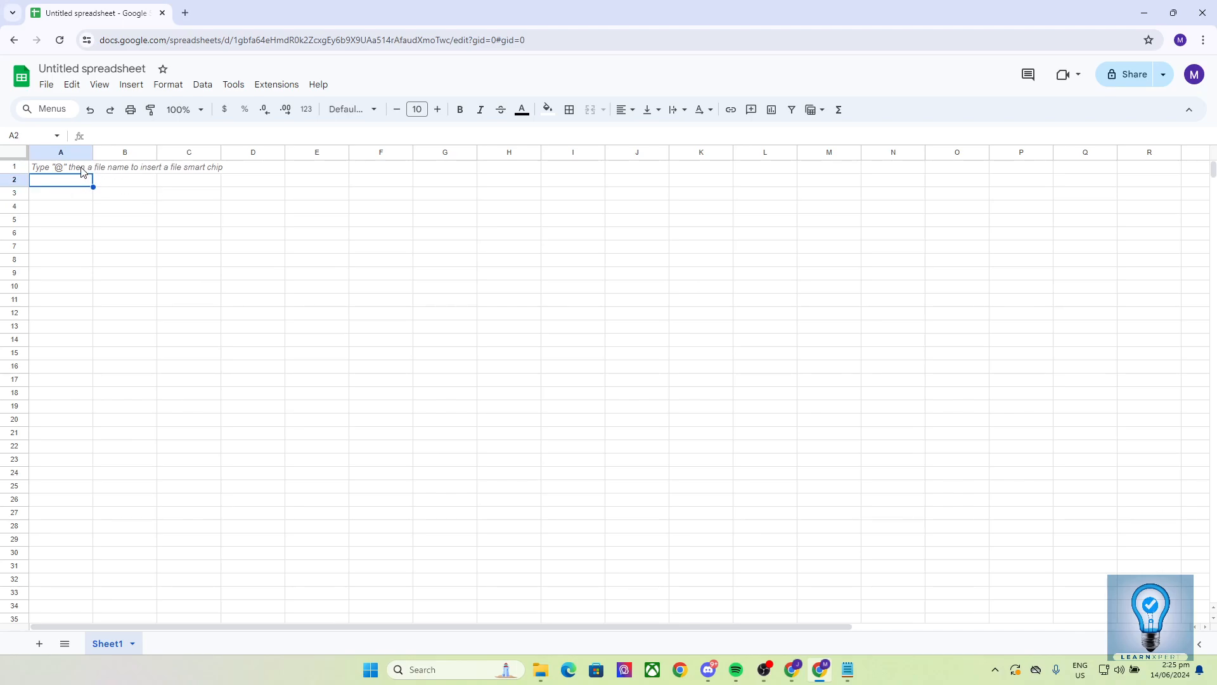
Step: Insert a chart based on cell A1 and choose the Column chart type for it
{"action": "left_click", "coordinate": [83, 171]}
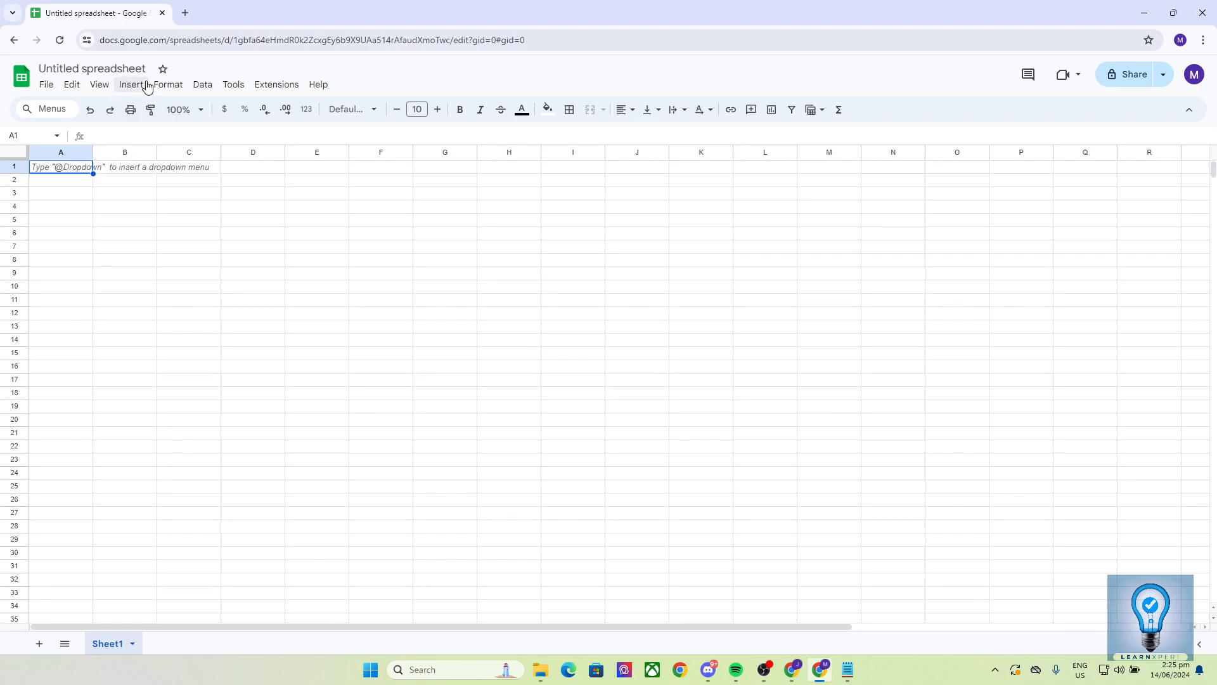
{"action": "left_click", "coordinate": [127, 88]}
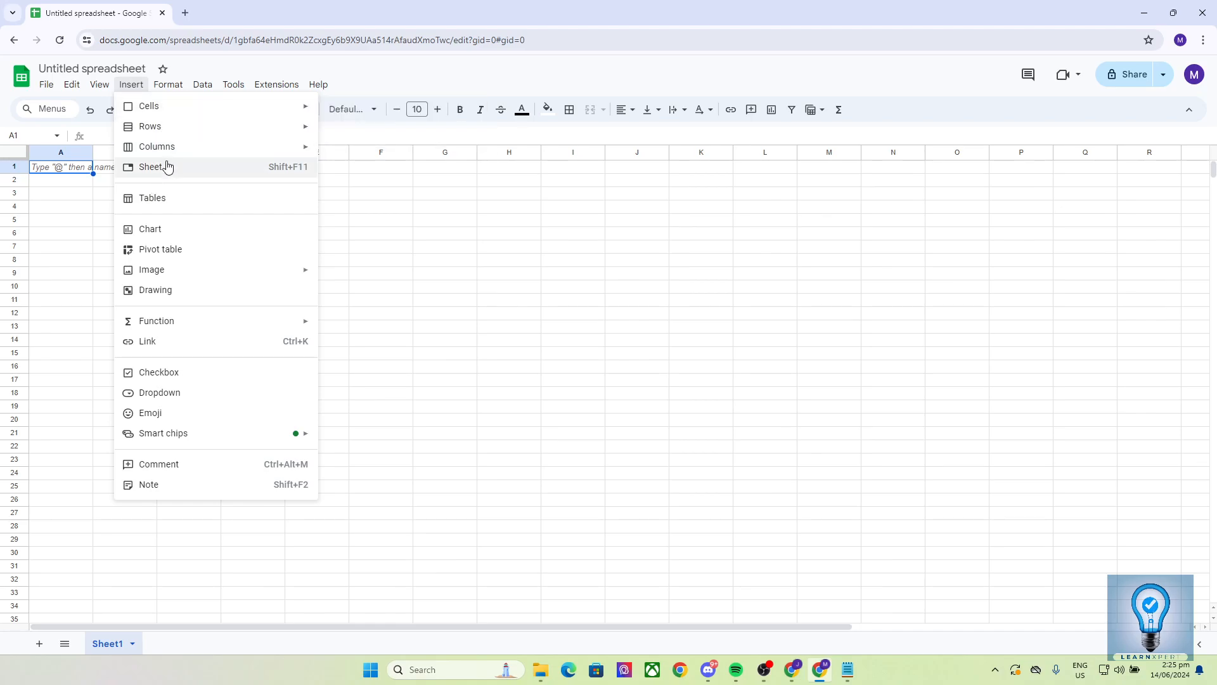
{"action": "left_click", "coordinate": [152, 234]}
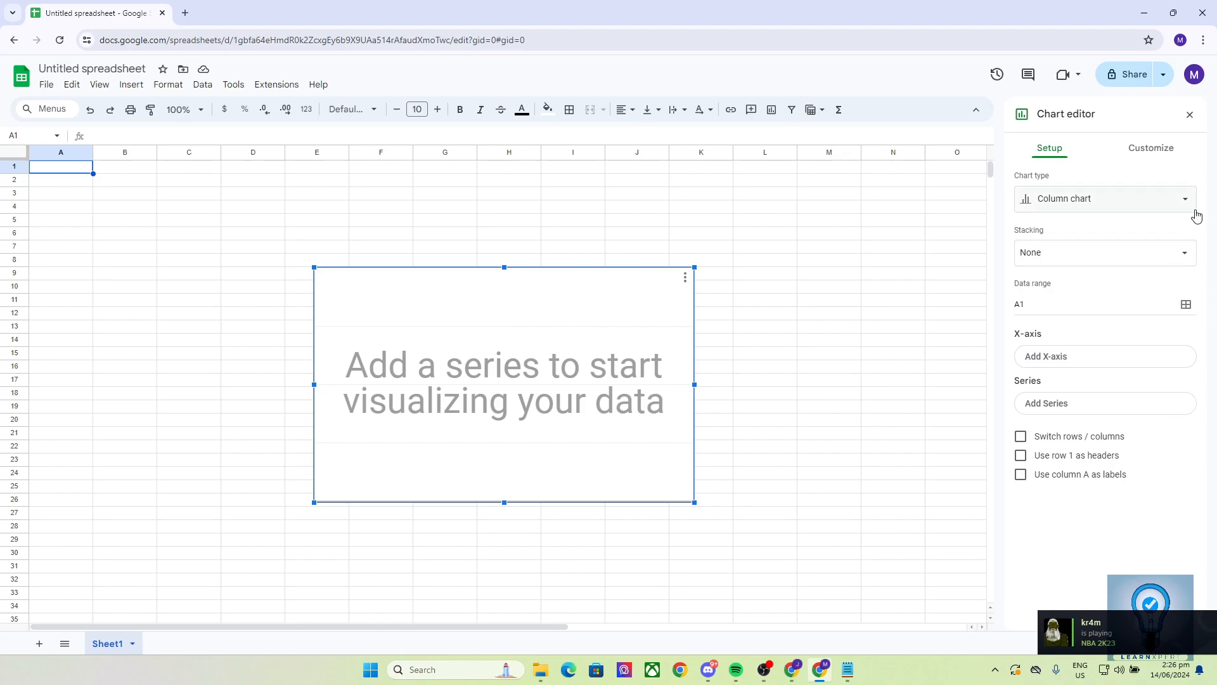
{"action": "left_click", "coordinate": [1061, 200]}
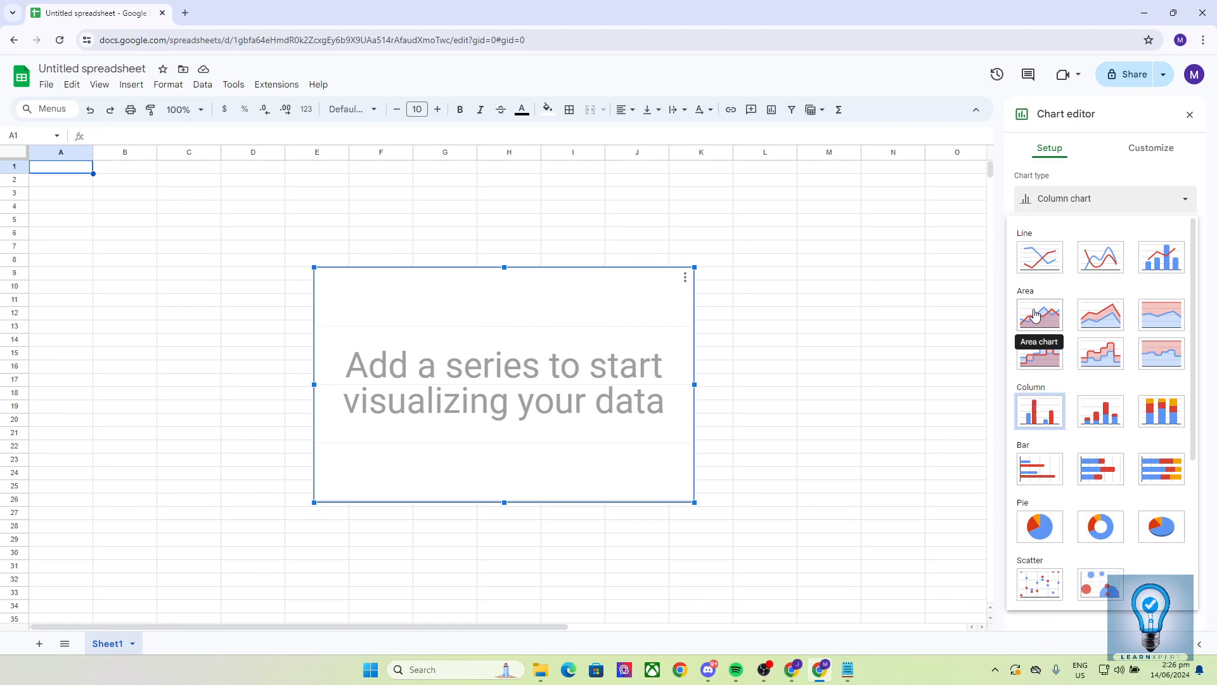
{"action": "scroll", "coordinate": [1037, 469], "scroll_direction": "down", "scroll_amount": 4}
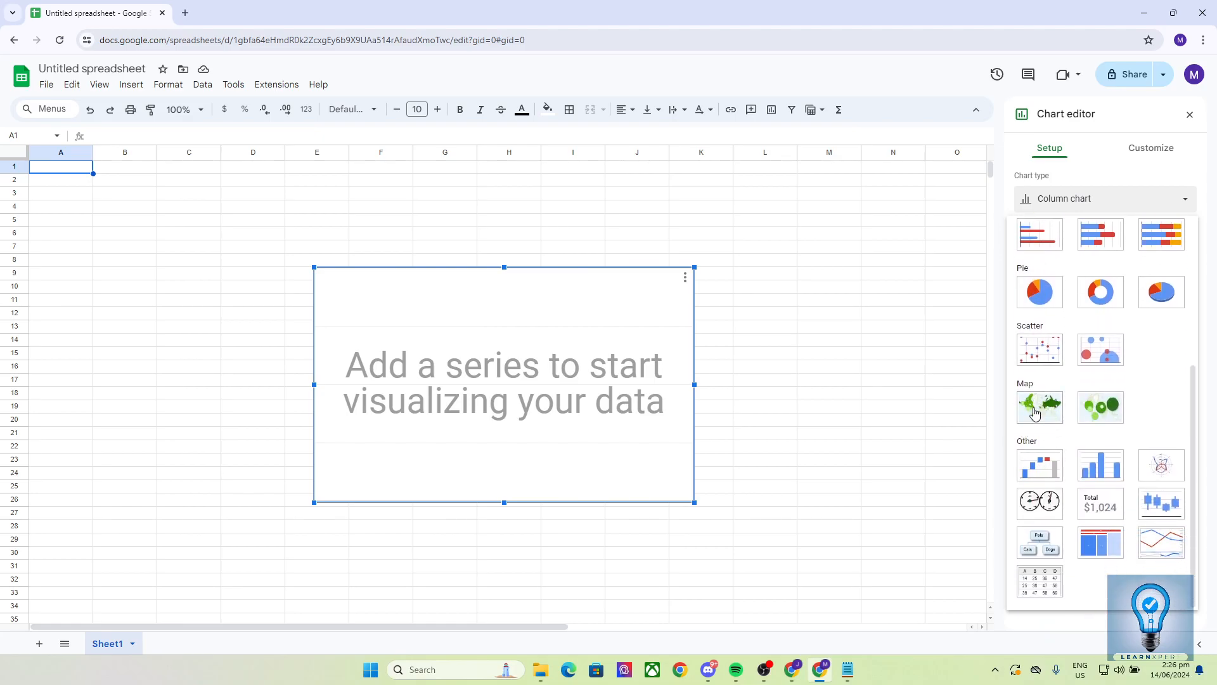
{"action": "scroll", "coordinate": [1056, 396], "scroll_direction": "up", "scroll_amount": 4}
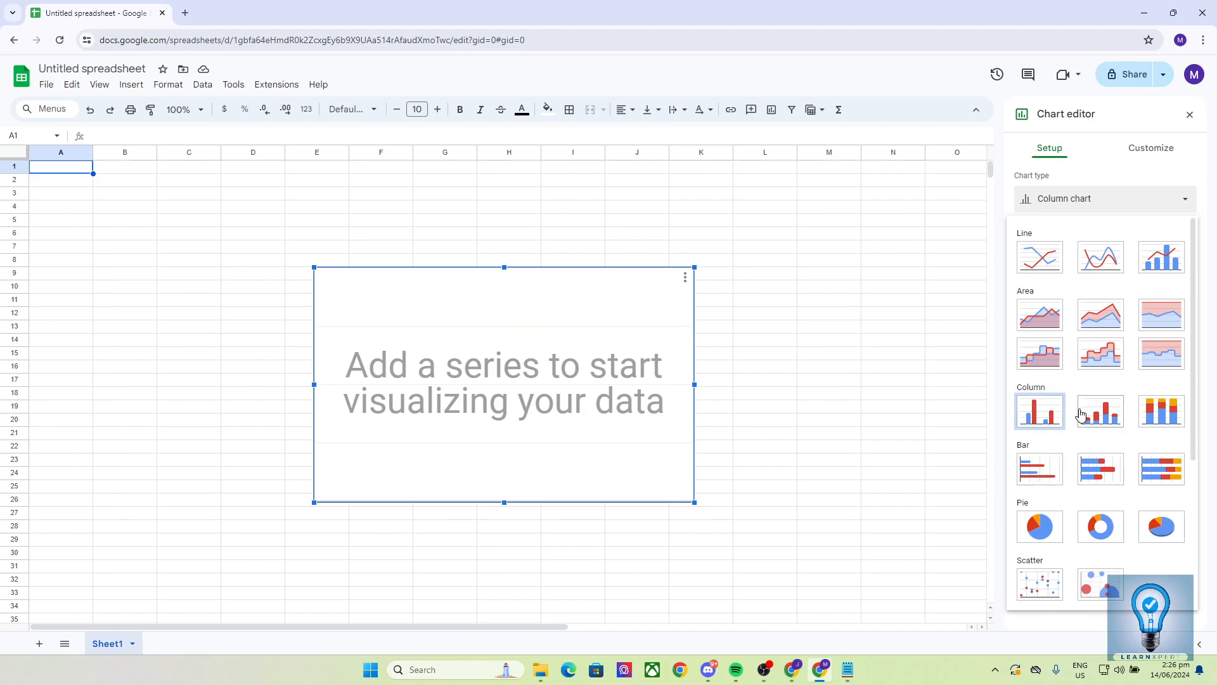
{"action": "left_click", "coordinate": [1040, 413]}
Step: Try Standard stacking on the column chart and return the stacking option to None
{"action": "left_click", "coordinate": [1028, 255]}
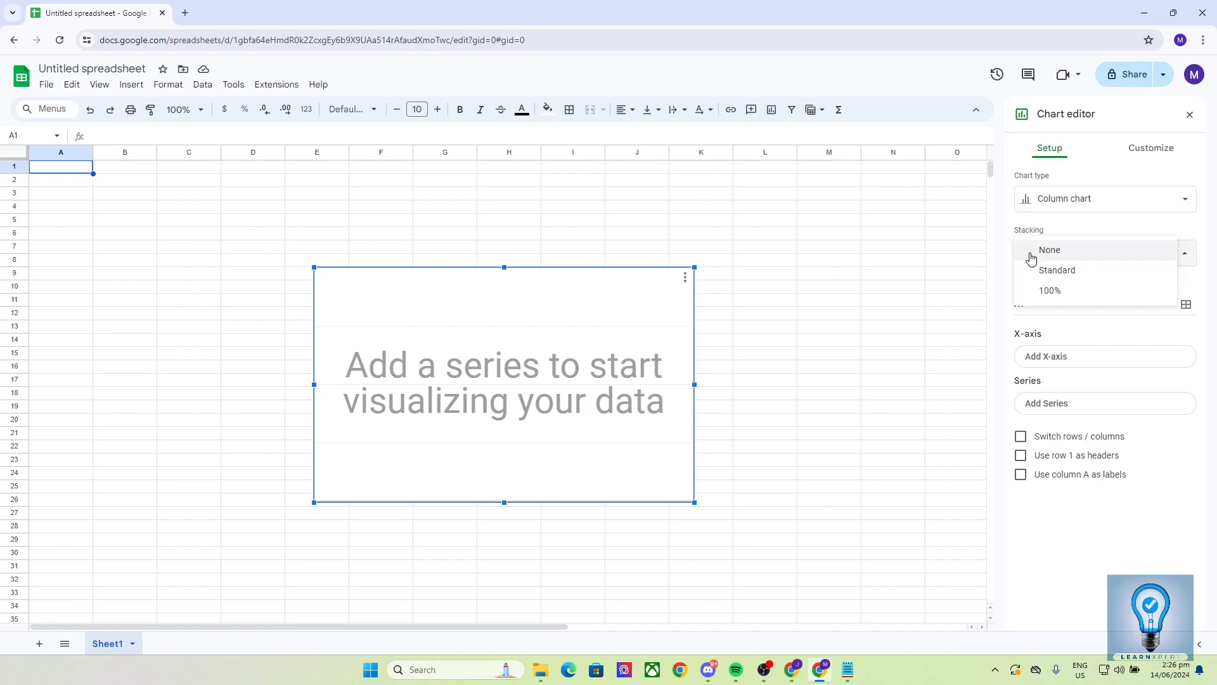
{"action": "left_click", "coordinate": [1046, 269]}
{"action": "left_click", "coordinate": [1045, 253]}
{"action": "left_click", "coordinate": [1044, 256]}
{"action": "left_click", "coordinate": [1044, 256]}
{"action": "left_click", "coordinate": [1047, 270]}
{"action": "left_click", "coordinate": [1044, 256]}
{"action": "left_click", "coordinate": [1048, 209]}
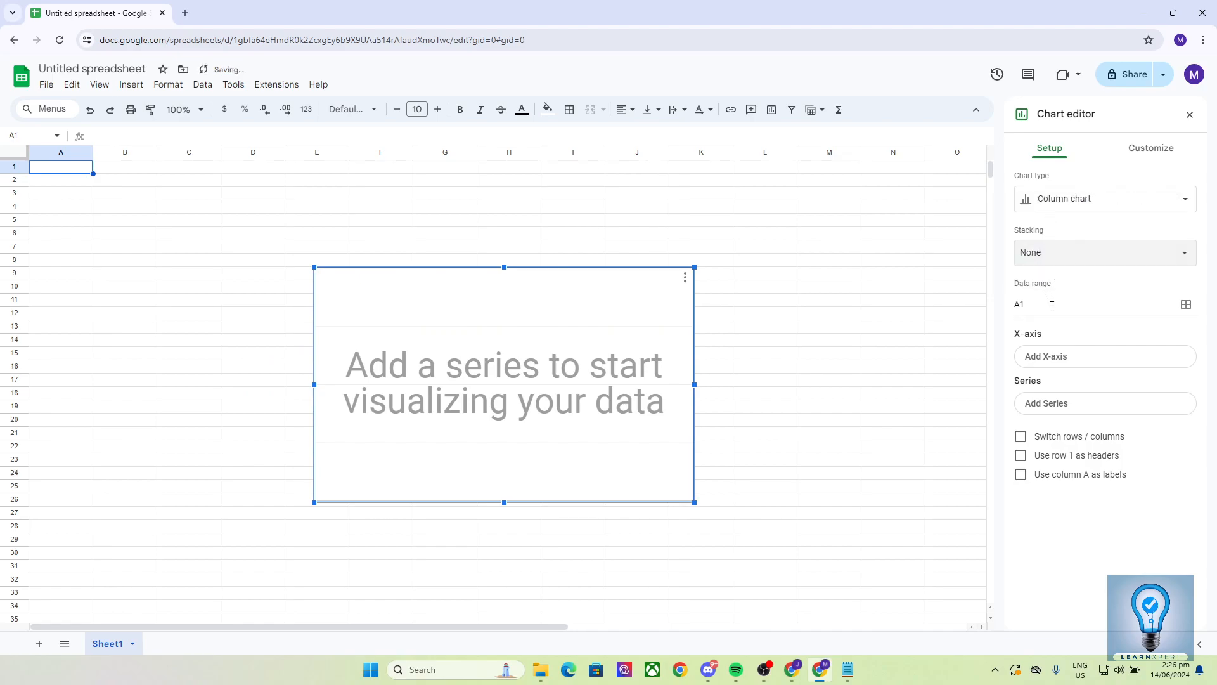
Step: Enter the values 875, 876, 98, 987 and 986 in cells A1 through A5
{"action": "left_click", "coordinate": [63, 173]}
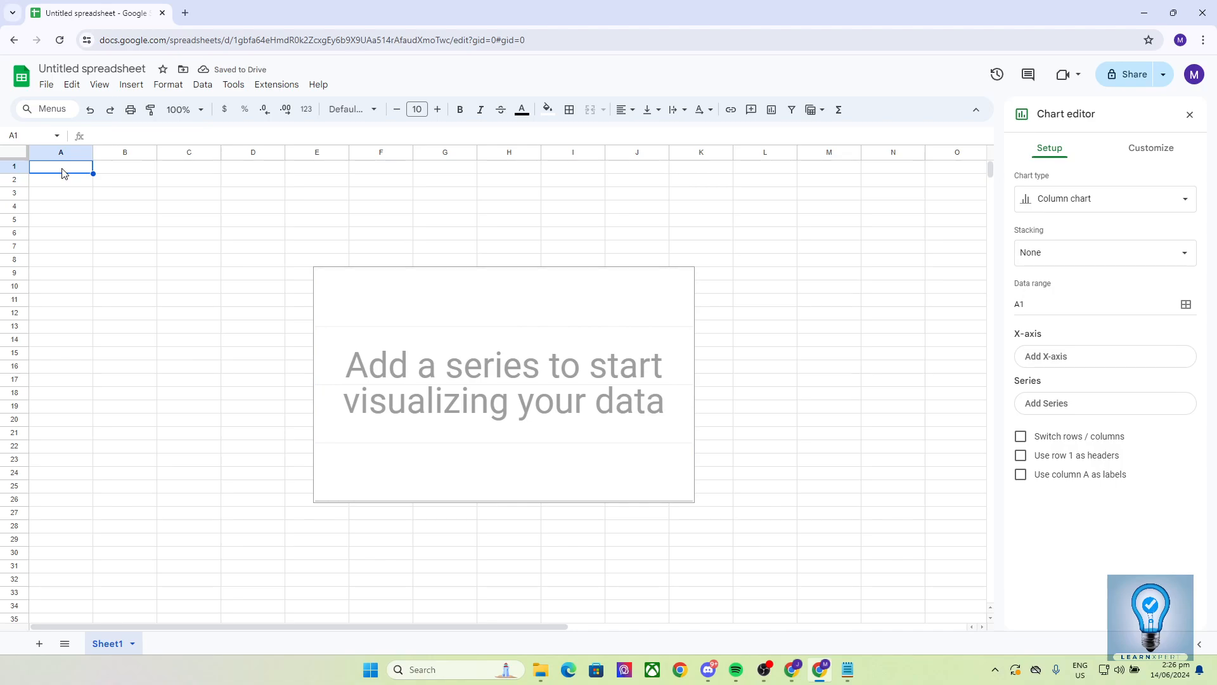
{"action": "type", "text": "875"}
{"action": "key", "text": "Return"}
{"action": "type", "text": "876"}
{"action": "key", "text": "Return"}
{"action": "type", "text": "98"}
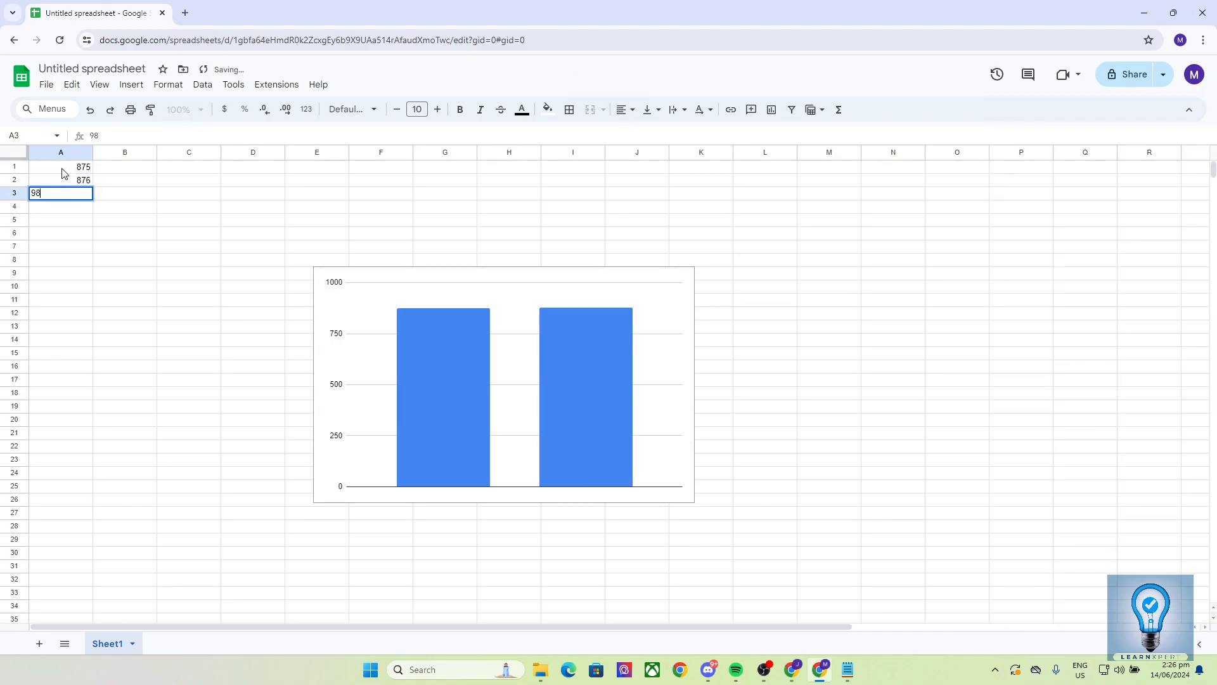
{"action": "key", "text": "Return"}
{"action": "type", "text": "987"}
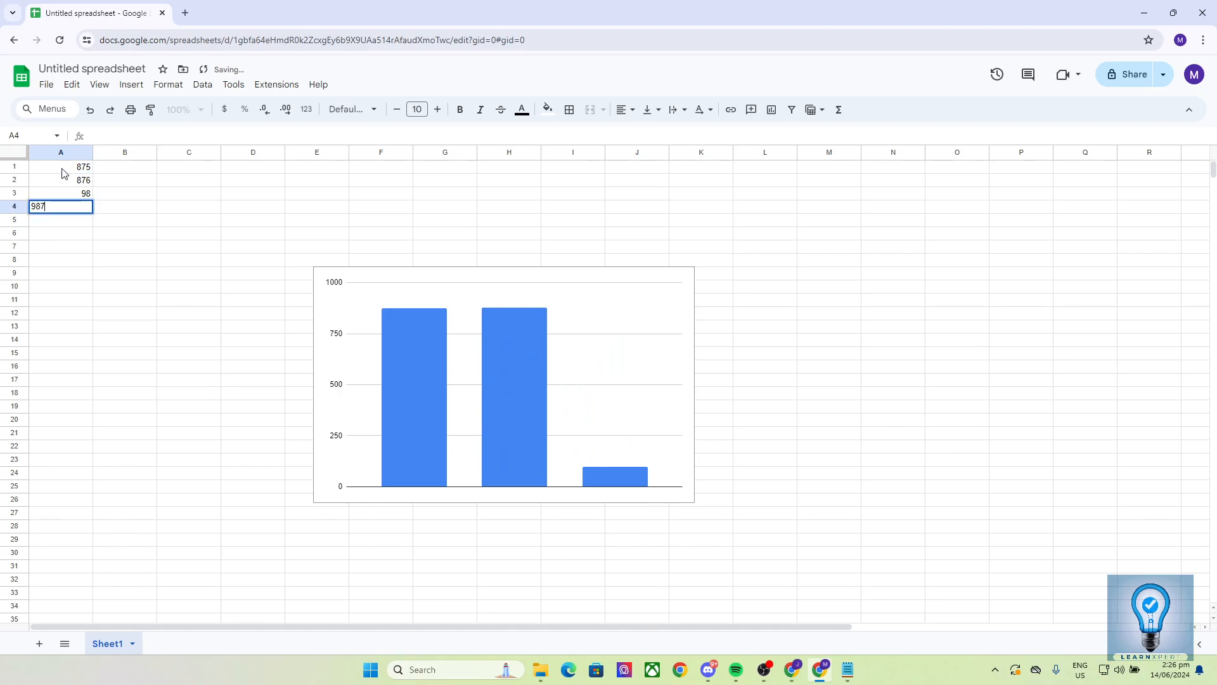
{"action": "key", "text": "Return"}
{"action": "type", "text": "986"}
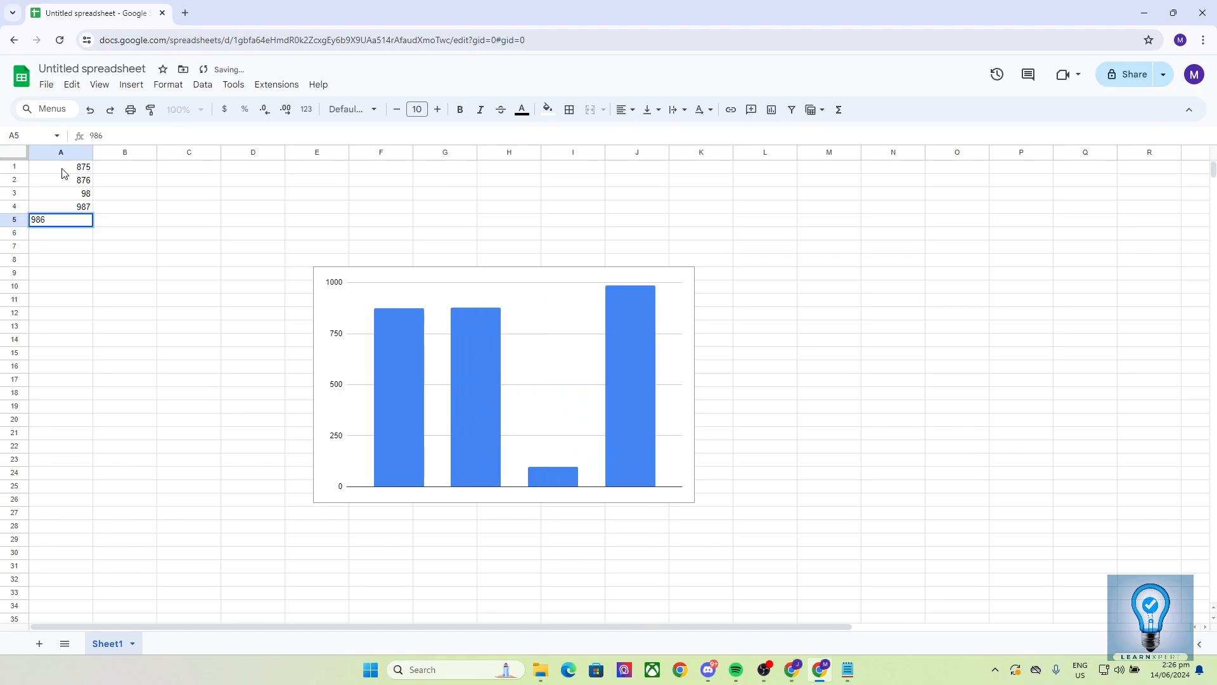
{"action": "key", "text": "Return"}
{"action": "left_click", "coordinate": [538, 338]}
{"action": "left_click", "coordinate": [686, 277]}
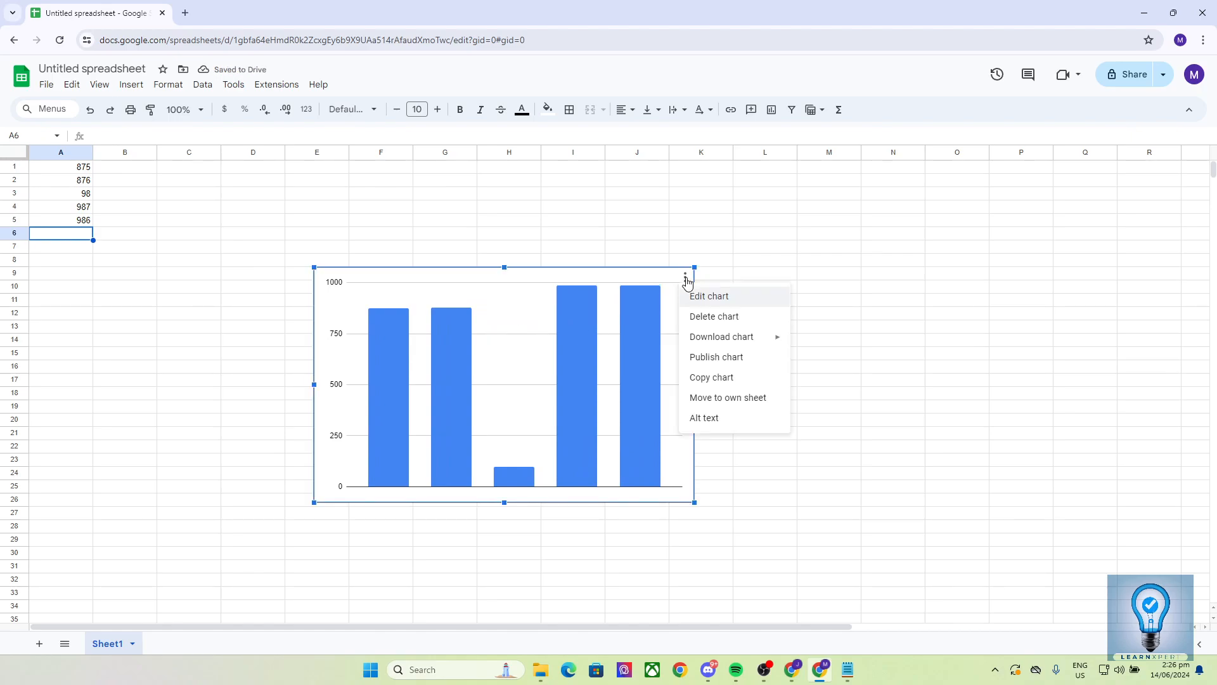
{"action": "left_click", "coordinate": [701, 296]}
{"action": "left_click", "coordinate": [1189, 115]}
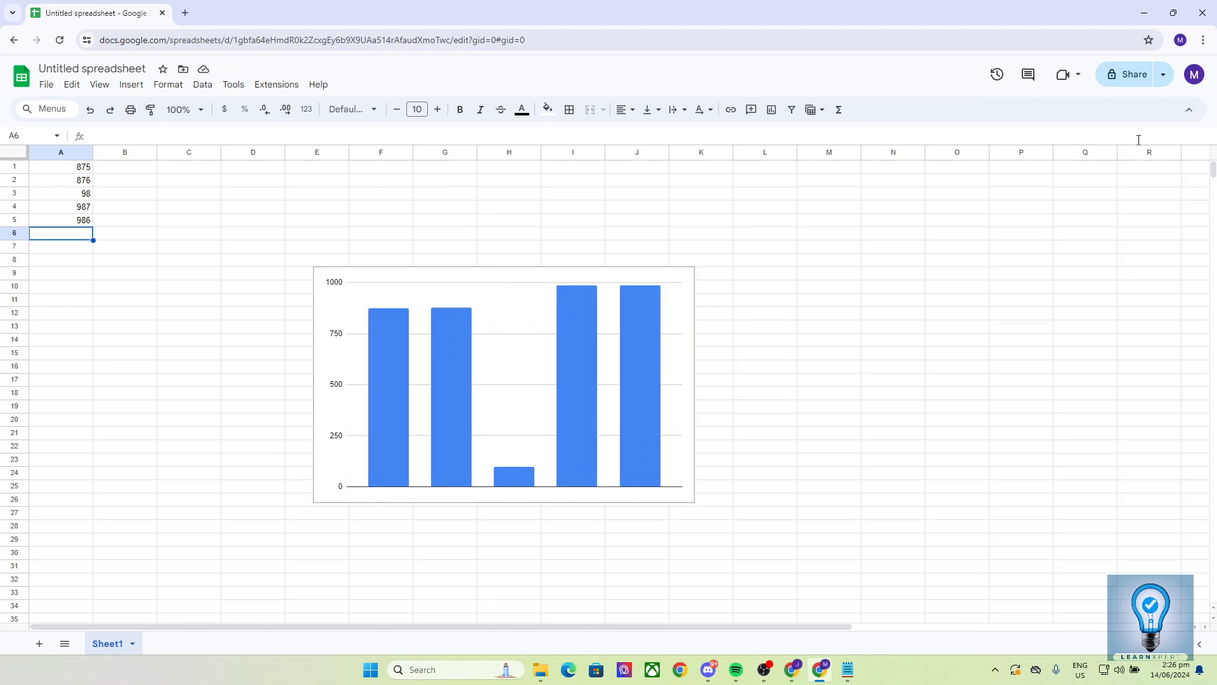
Step: Move the chart closer to the data and shrink it to span about columns C to G and rows 11 to 25
{"action": "left_click", "coordinate": [227, 252]}
{"action": "left_click", "coordinate": [530, 291]}
{"action": "left_click_drag", "start_coordinate": [530, 290], "coordinate": [382, 298]}
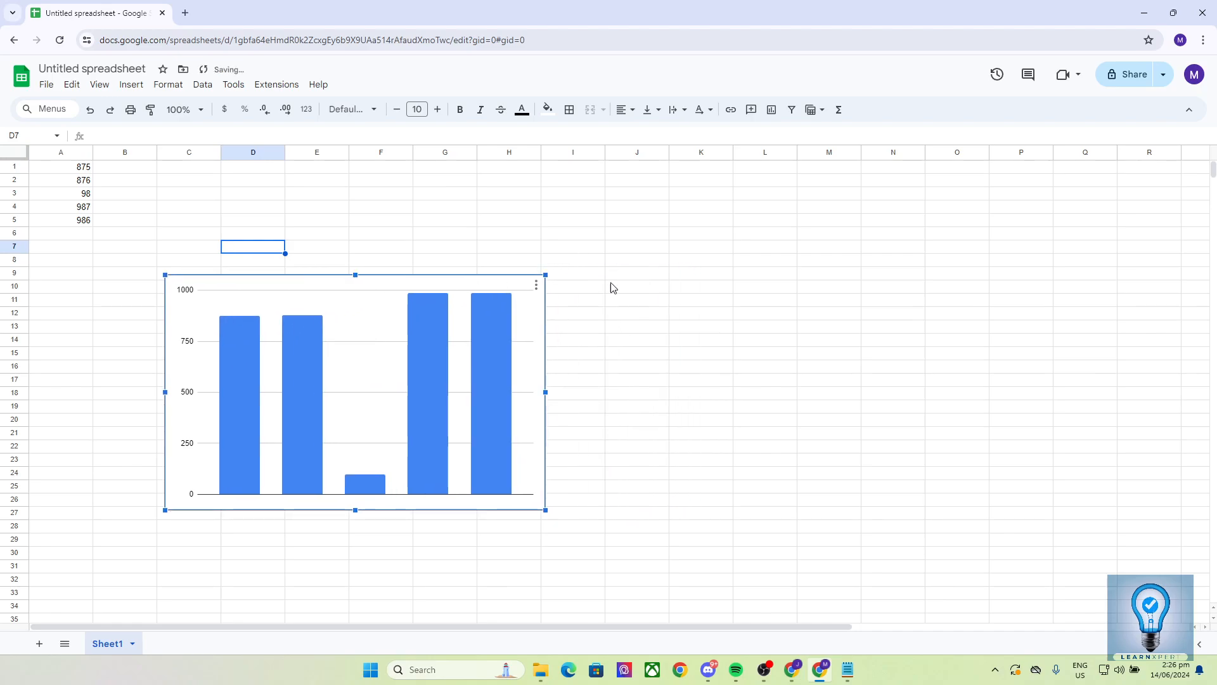
{"action": "left_click_drag", "start_coordinate": [545, 274], "coordinate": [436, 328]}
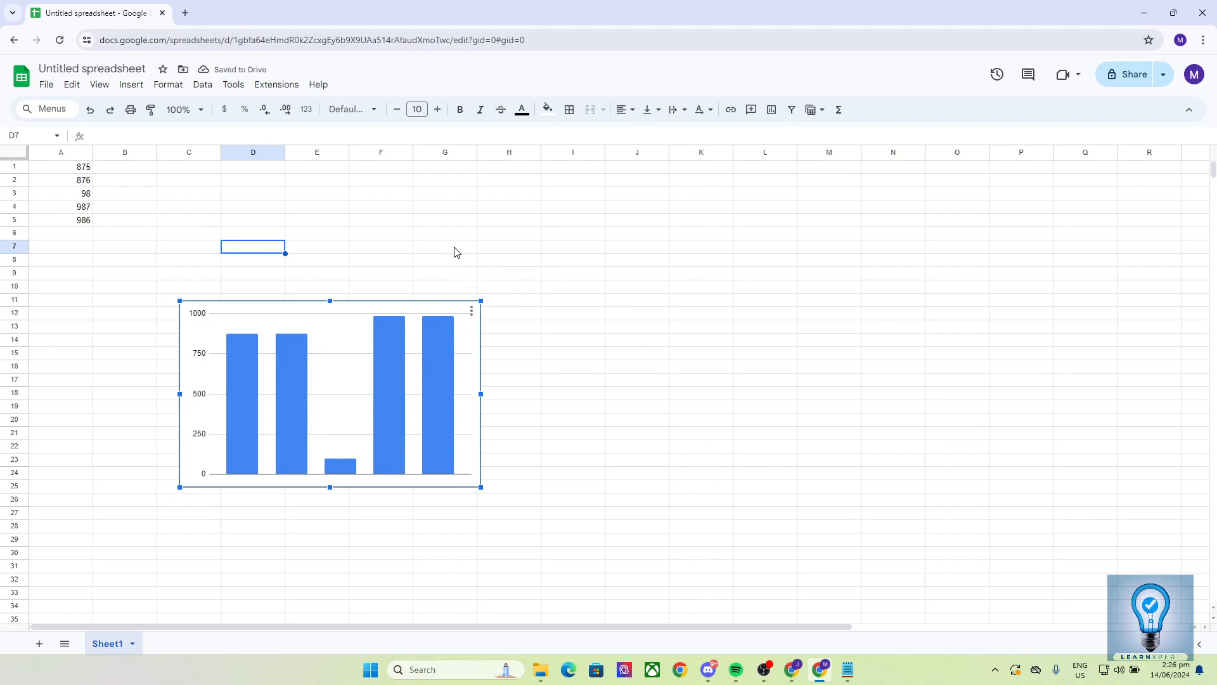
Step: Try to reselect cells A1 to A5 as the chart's data range
{"action": "left_click", "coordinate": [471, 310]}
{"action": "left_click", "coordinate": [488, 330]}
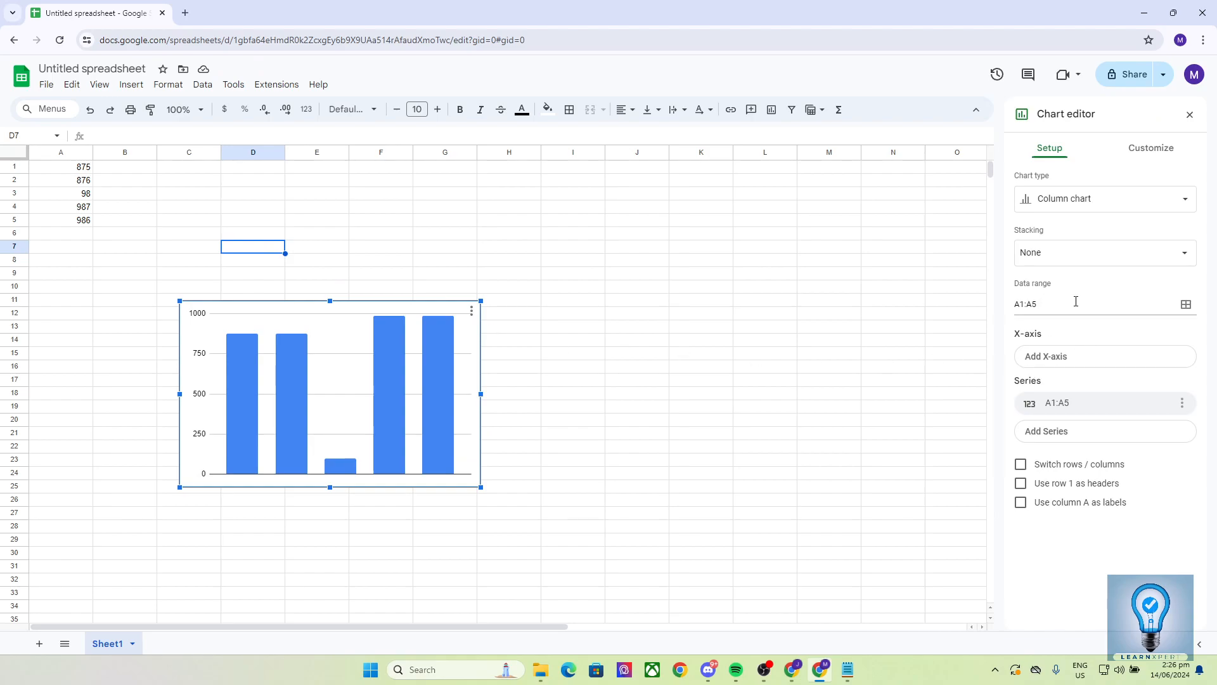
{"action": "left_click", "coordinate": [1053, 305]}
{"action": "left_click_drag", "start_coordinate": [57, 168], "coordinate": [69, 222]}
{"action": "left_click", "coordinate": [375, 272]}
Step: Reopen the column chart for editing and set its data range to A1:A3
{"action": "left_click", "coordinate": [384, 318]}
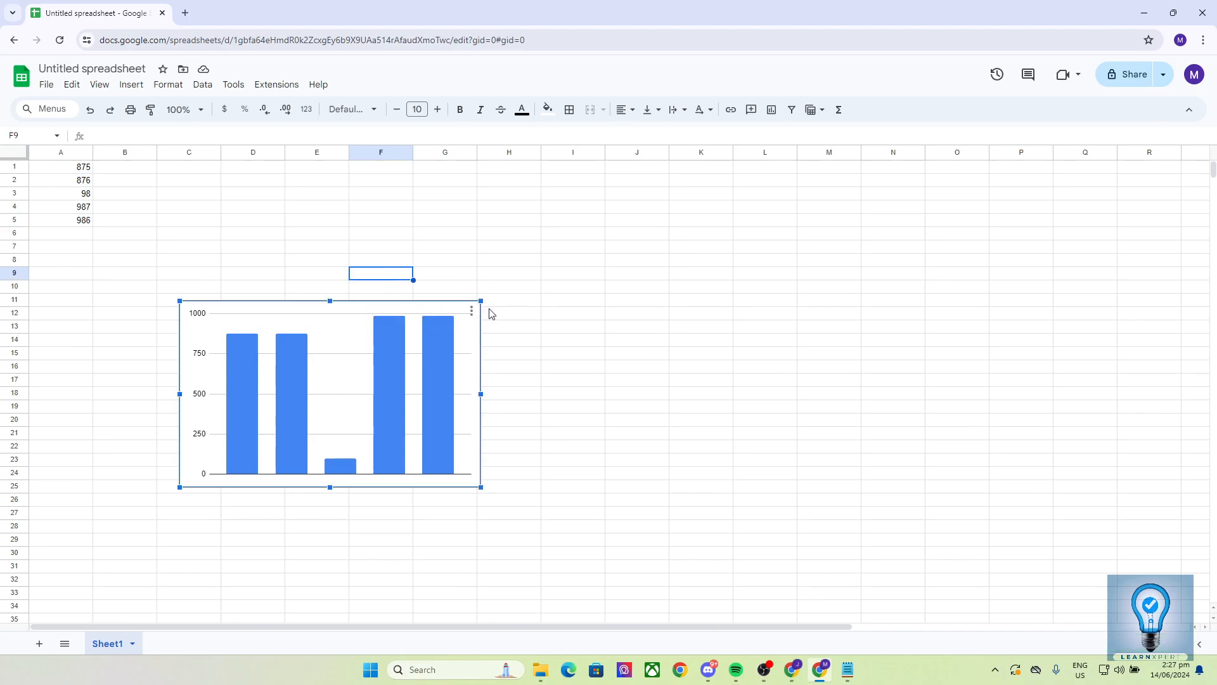
{"action": "left_click", "coordinate": [471, 312]}
{"action": "left_click", "coordinate": [487, 328]}
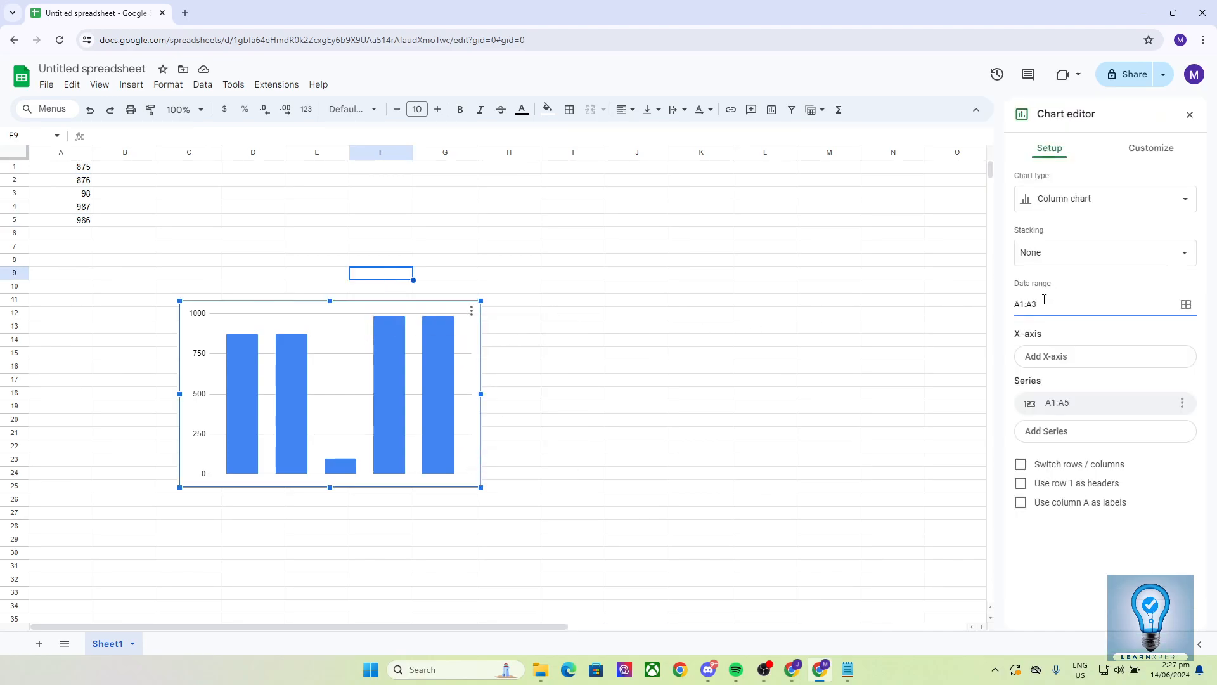
{"action": "left_click", "coordinate": [1061, 548]}
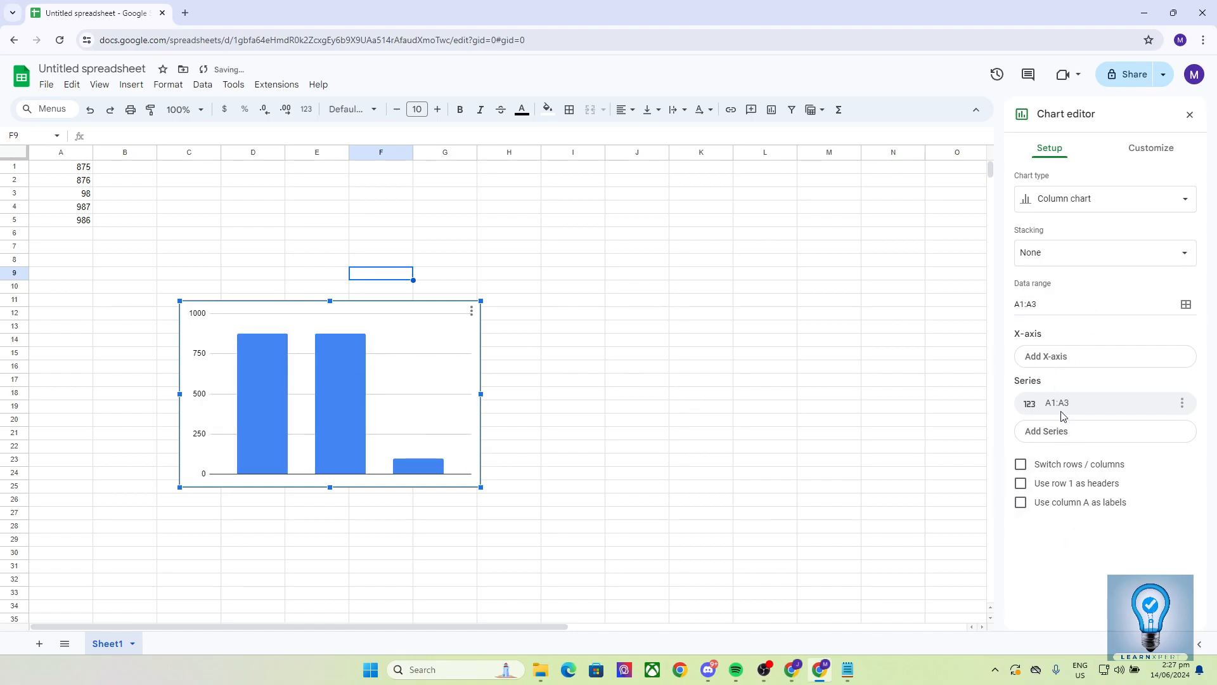
Step: Add the range A1:A3 to the chart as two additional series
{"action": "left_click", "coordinate": [1062, 437]}
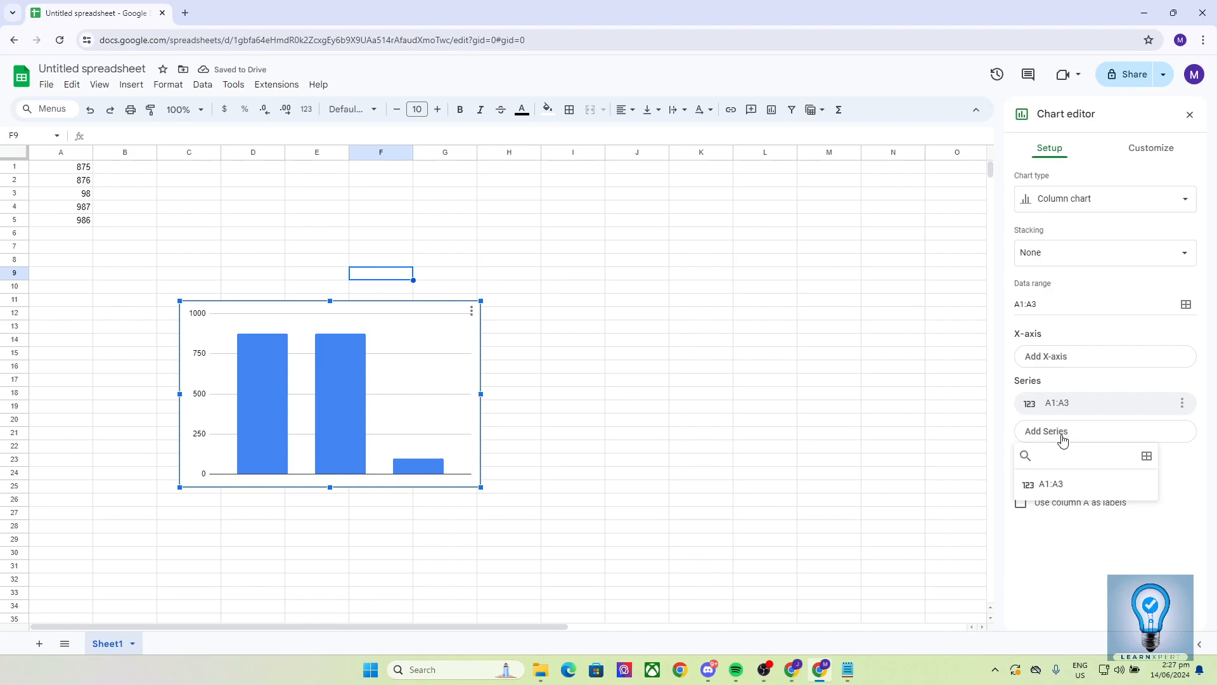
{"action": "left_click", "coordinate": [1049, 486]}
{"action": "left_click", "coordinate": [1071, 456]}
{"action": "left_click", "coordinate": [1050, 511]}
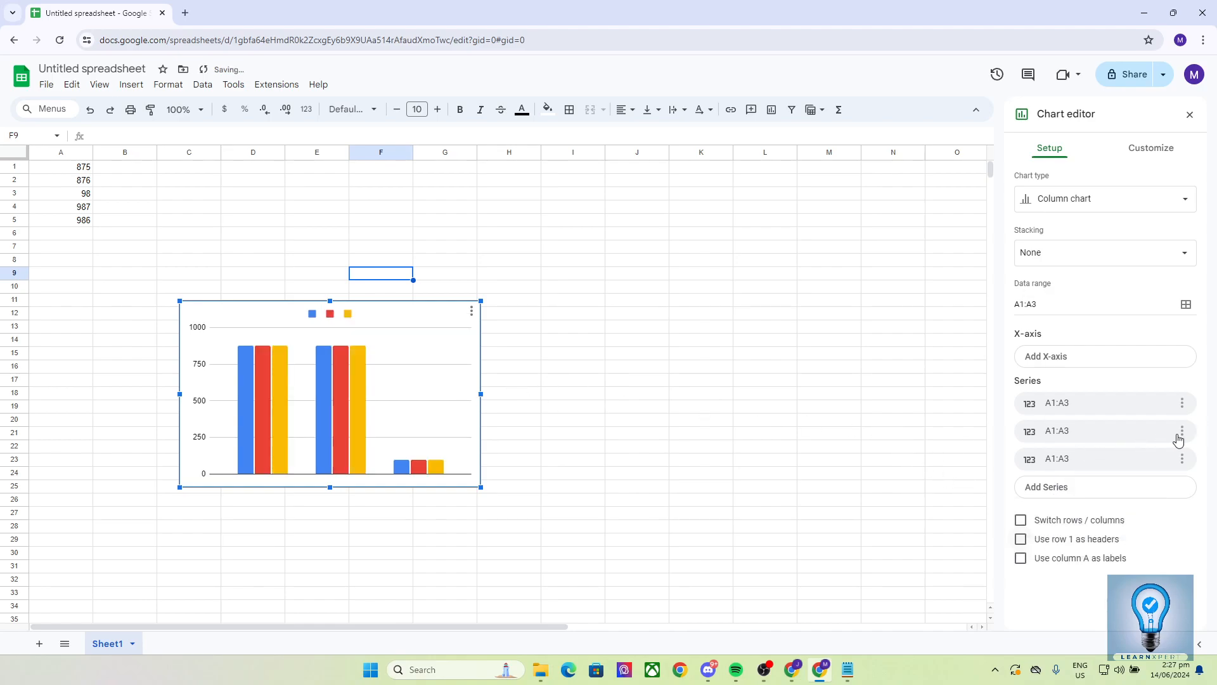
Step: Add labels from A1:A3 to the chart's second series and remove them again
{"action": "left_click", "coordinate": [1181, 434]}
{"action": "left_click", "coordinate": [1144, 498]}
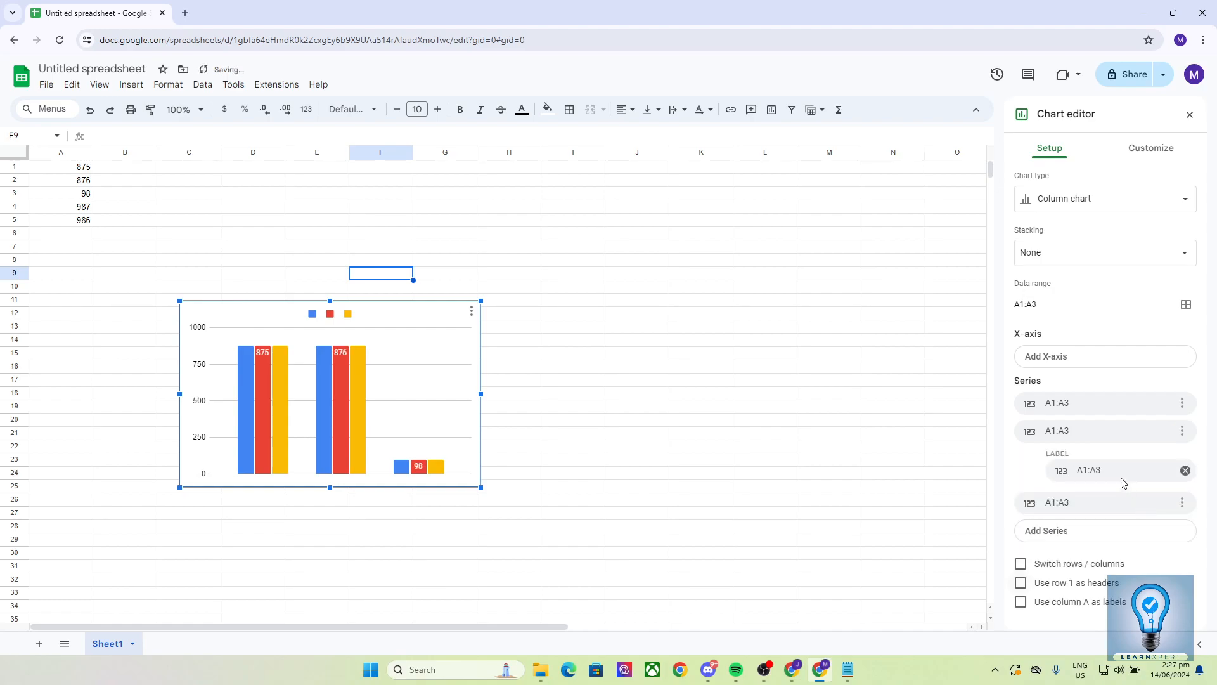
{"action": "left_click", "coordinate": [1124, 472]}
{"action": "left_click", "coordinate": [1038, 485]}
{"action": "left_click", "coordinate": [1185, 471]}
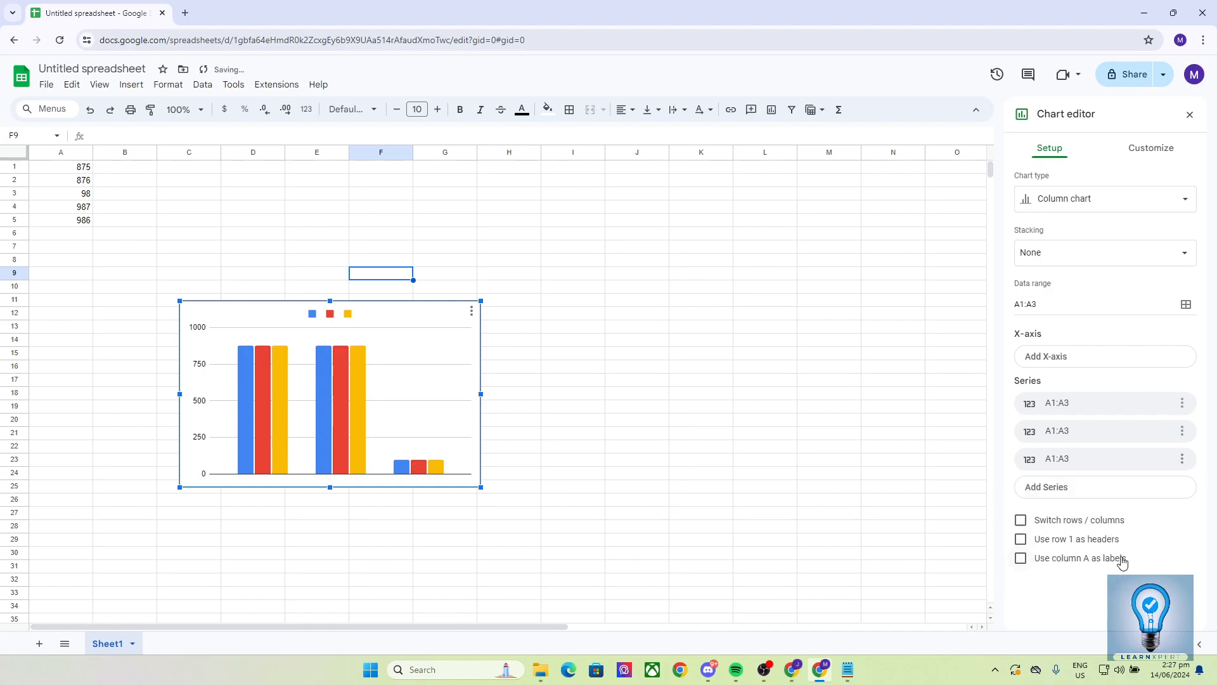
Step: Try the chart options for using row 1 as headers and switching rows and columns, and turn both off again
{"action": "left_click", "coordinate": [1021, 539]}
{"action": "left_click", "coordinate": [1021, 540]}
{"action": "left_click", "coordinate": [1021, 539]}
{"action": "left_click", "coordinate": [1021, 539]}
{"action": "left_click", "coordinate": [1021, 521]}
{"action": "left_click", "coordinate": [1021, 520]}
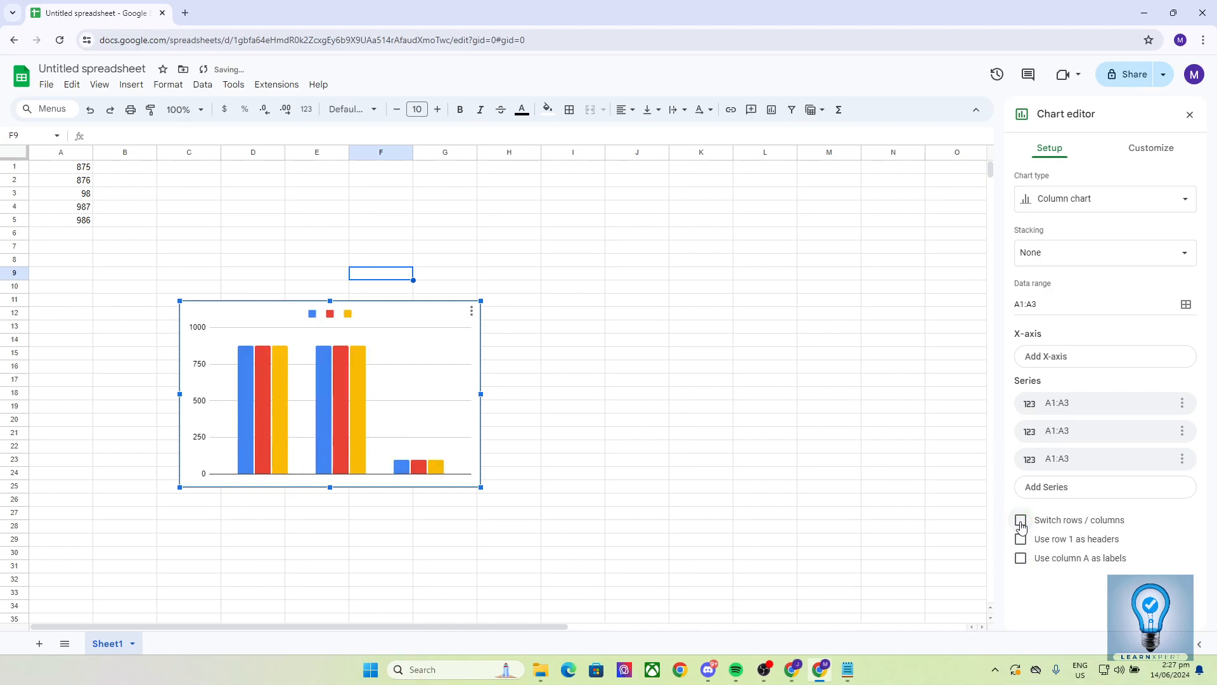
Step: Examine the chart's series formatting options, including the line color palette for all series
{"action": "left_click", "coordinate": [1136, 149]}
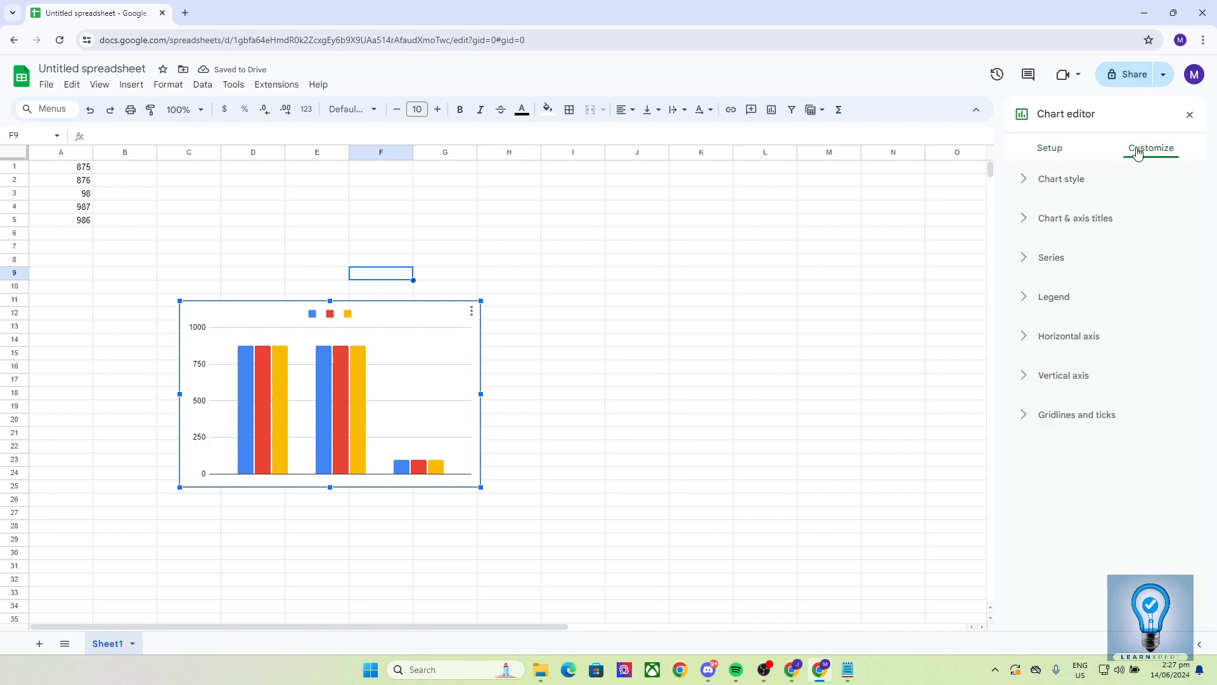
{"action": "left_click", "coordinate": [1032, 261]}
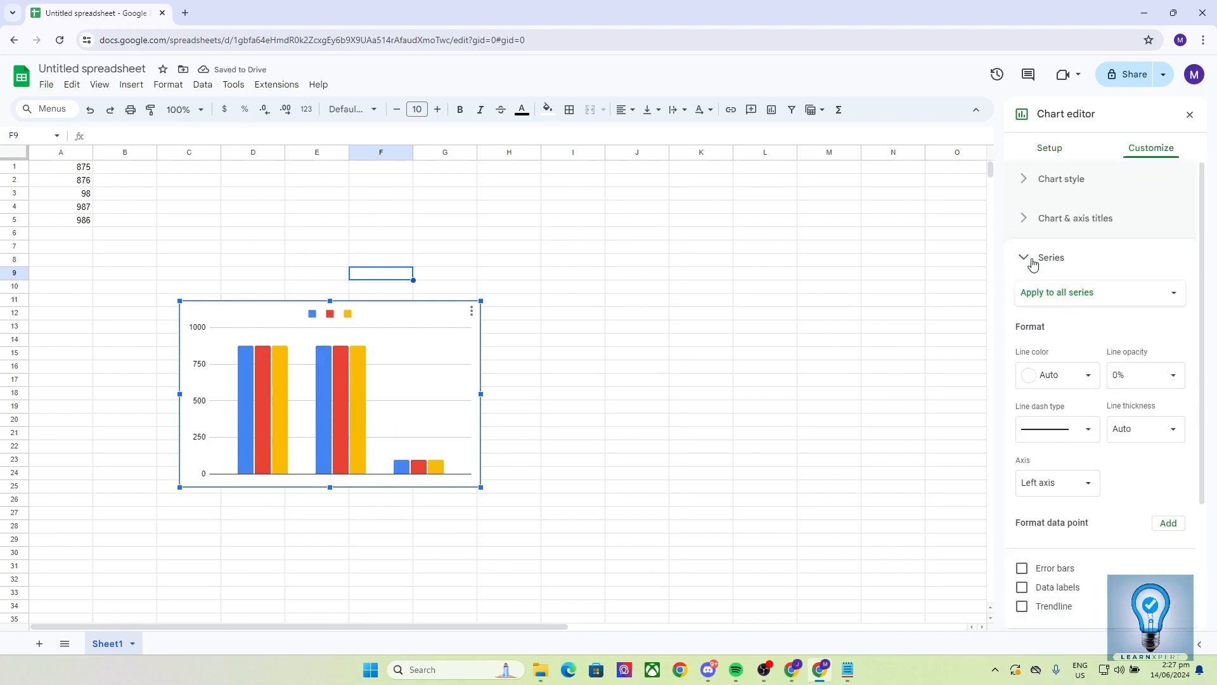
{"action": "left_click", "coordinate": [1049, 382]}
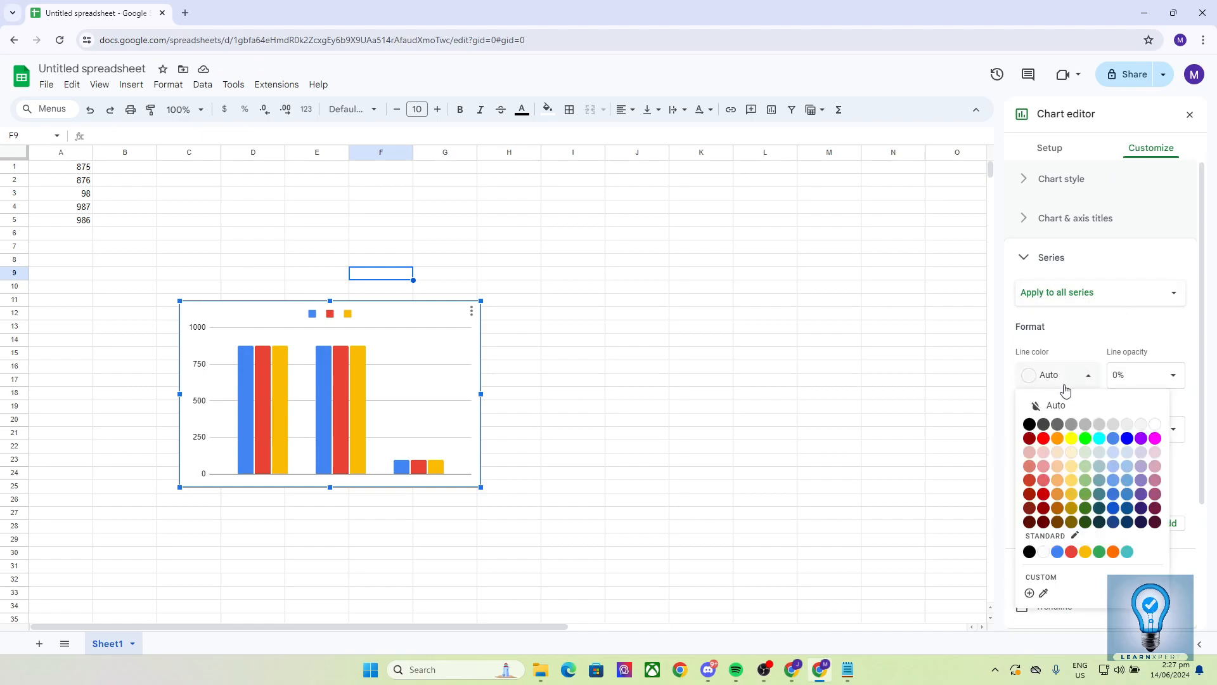
{"action": "left_click", "coordinate": [1059, 377]}
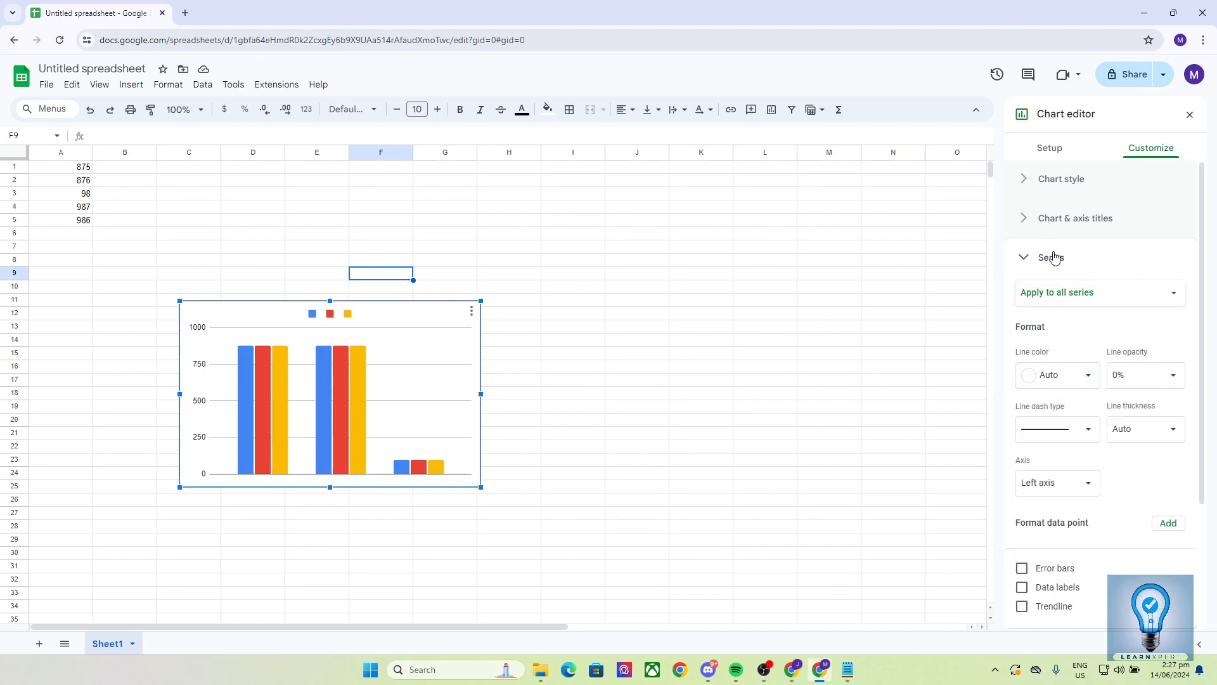
Step: Set the column chart's border color to red in the chart style settings
{"action": "left_click", "coordinate": [1058, 178]}
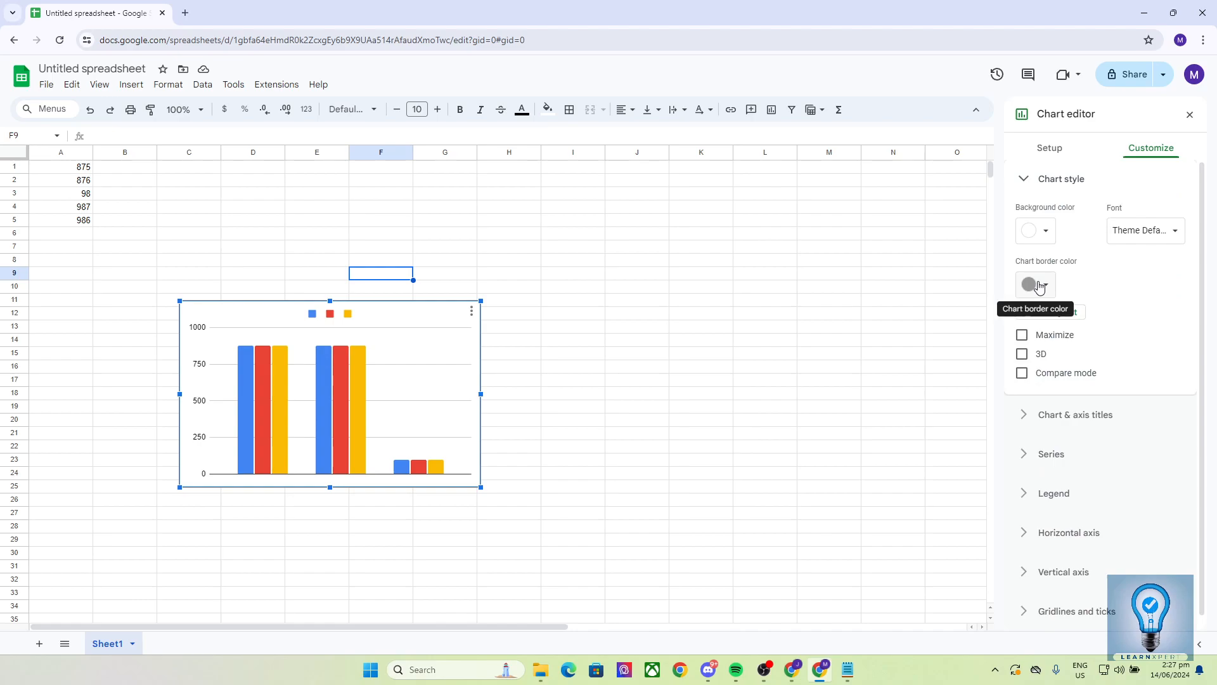
{"action": "left_click", "coordinate": [1039, 285]}
{"action": "left_click", "coordinate": [1046, 354]}
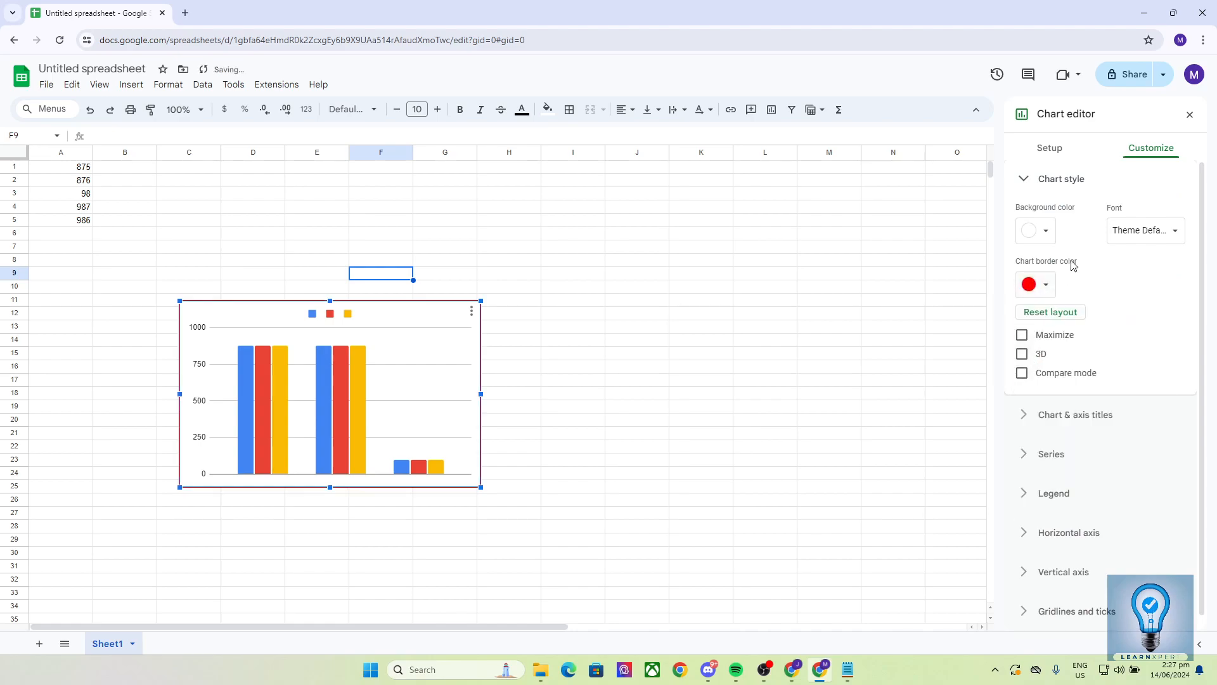
{"action": "left_click", "coordinate": [747, 421]}
Step: Reopen the chart for editing and examine its gridlines and ticks, vertical axis and horizontal axis settings
{"action": "left_click", "coordinate": [436, 364]}
{"action": "left_click", "coordinate": [471, 311]}
{"action": "left_click", "coordinate": [489, 330]}
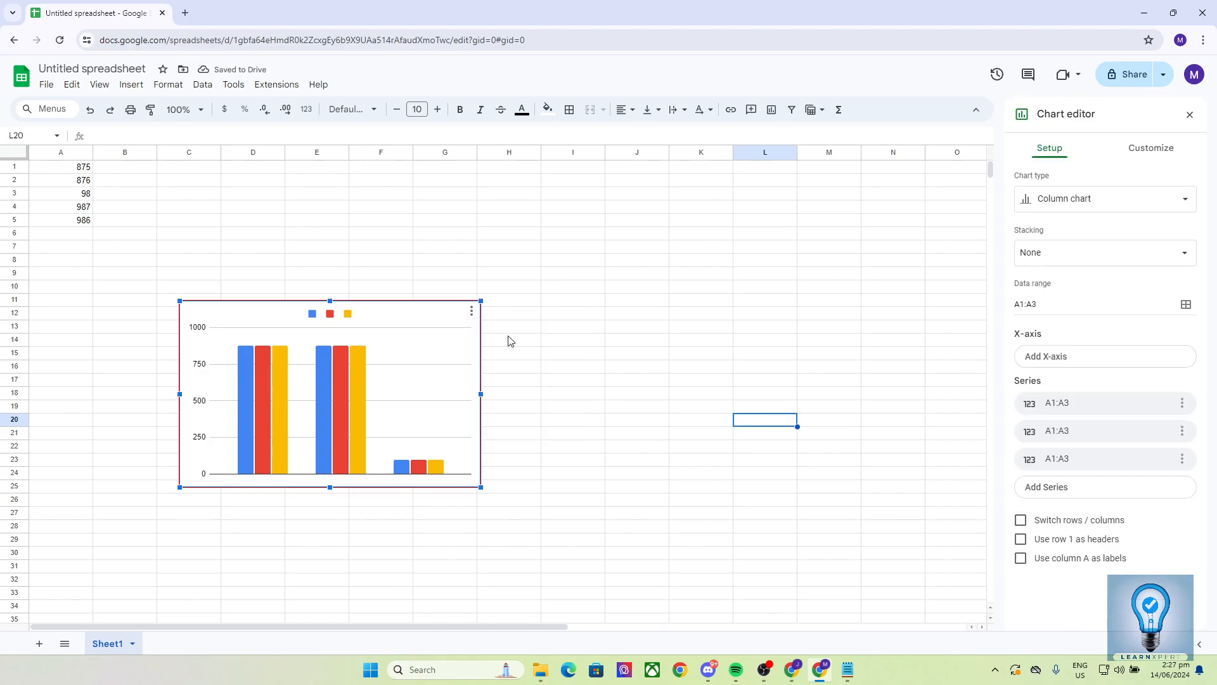
{"action": "left_click", "coordinate": [1129, 150]}
{"action": "left_click", "coordinate": [1041, 415]}
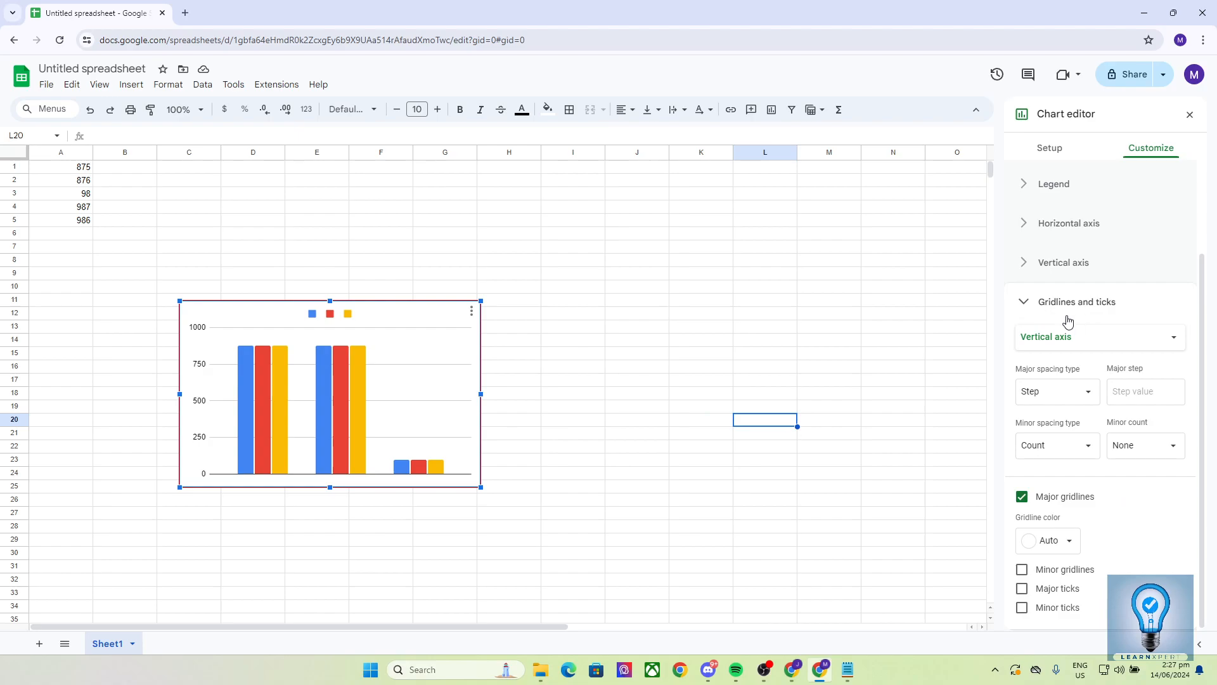
{"action": "left_click", "coordinate": [1036, 272]}
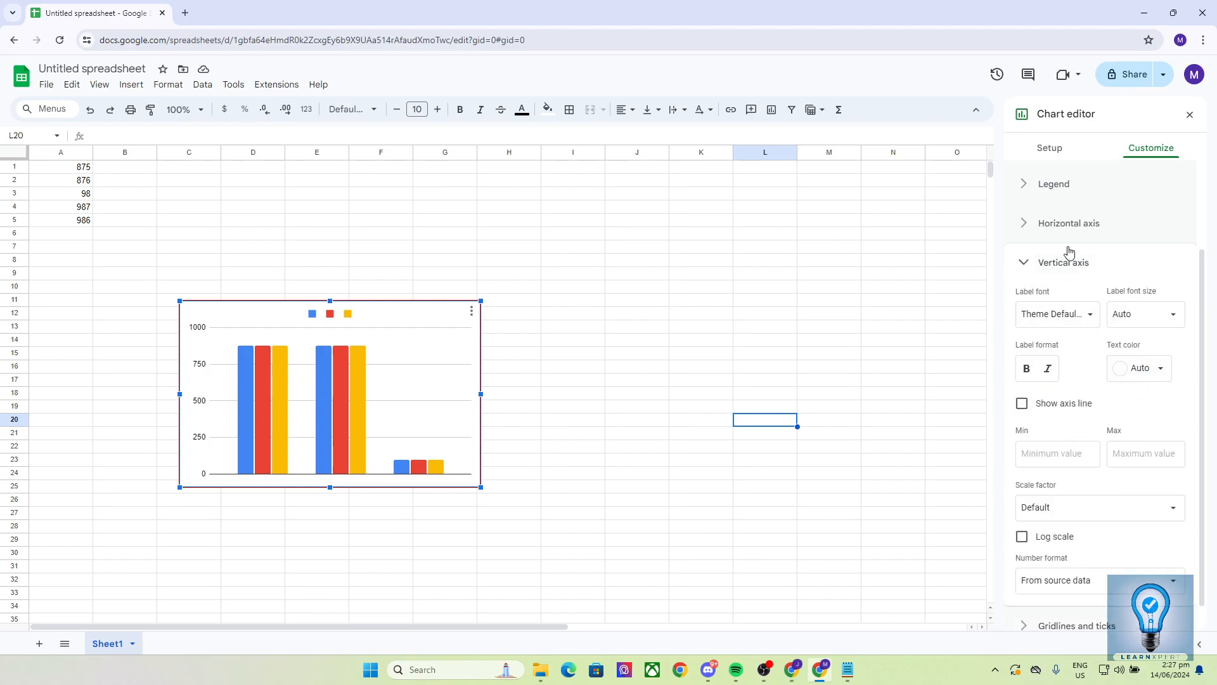
{"action": "left_click", "coordinate": [1047, 223]}
{"action": "left_click", "coordinate": [596, 354]}
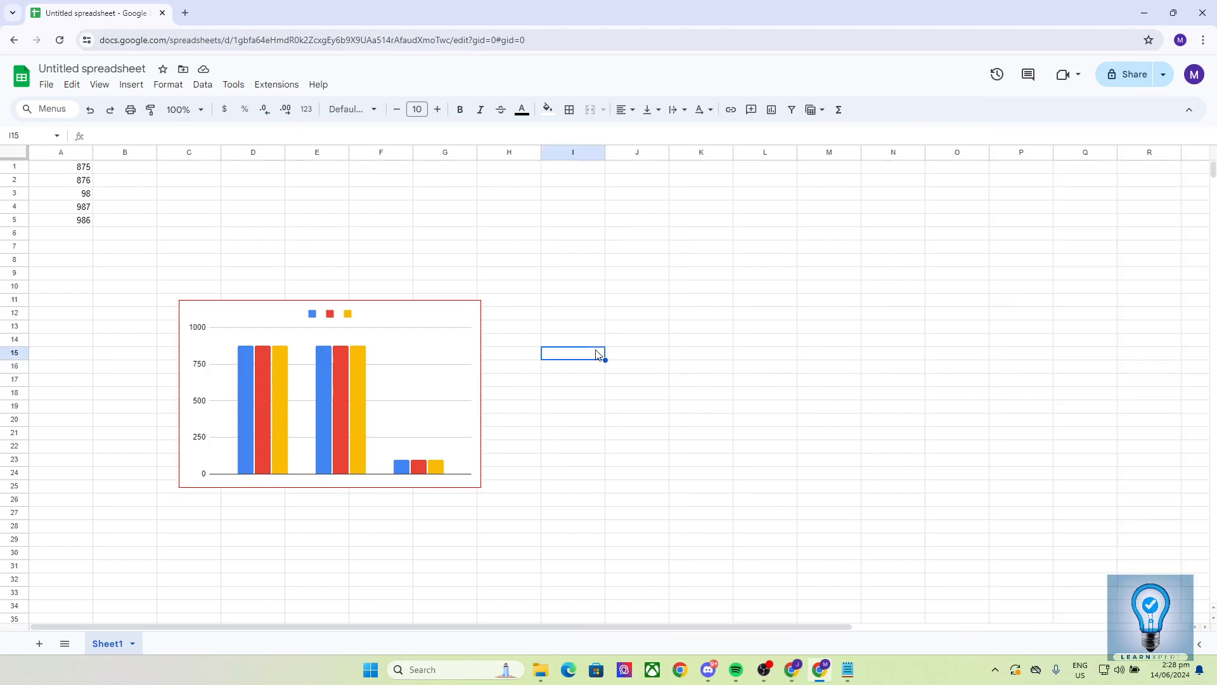
Step: Shrink the chart and move it beside the data, covering about columns B to E and rows 2 to 11
{"action": "left_click", "coordinate": [449, 360]}
{"action": "left_click_drag", "start_coordinate": [481, 302], "coordinate": [393, 354]}
{"action": "left_click_drag", "start_coordinate": [317, 389], "coordinate": [255, 215]}
{"action": "left_click", "coordinate": [388, 251]}
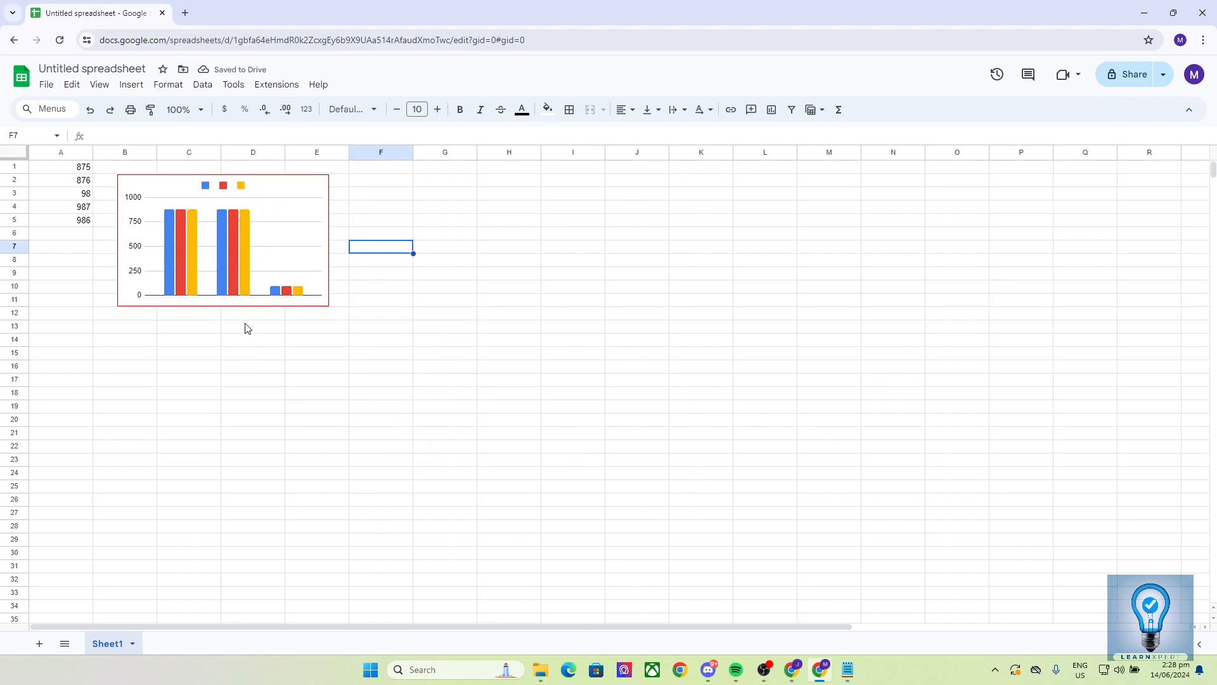
{"action": "left_click", "coordinate": [197, 438]}
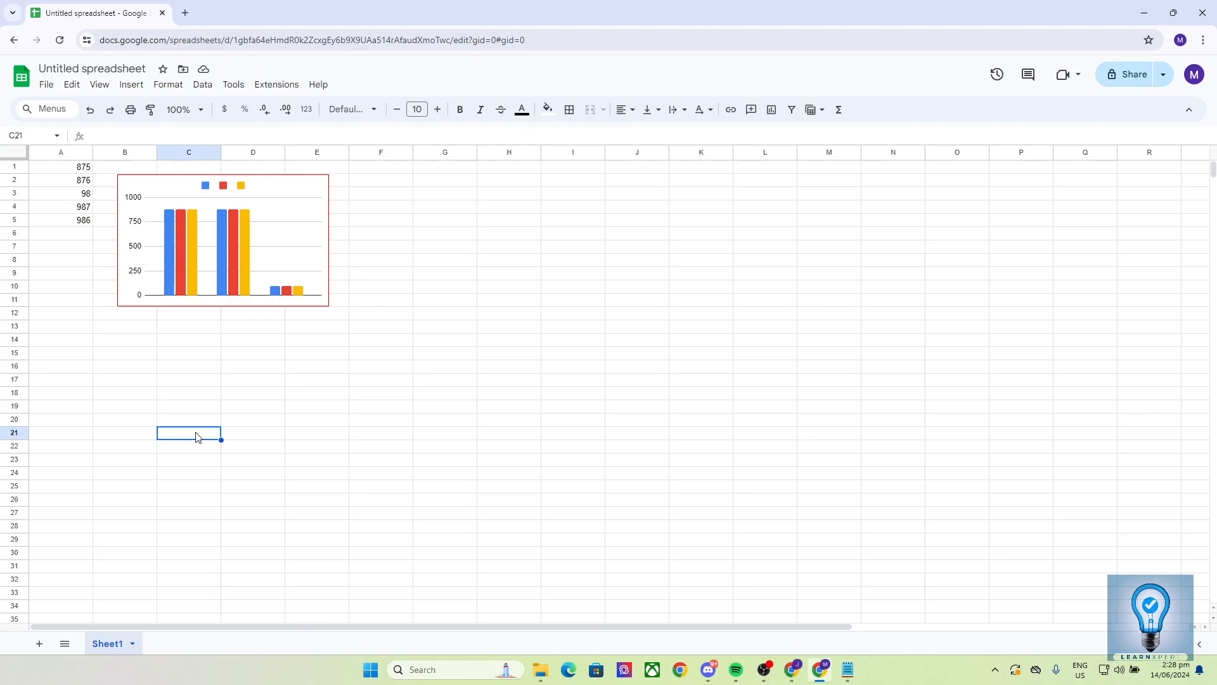